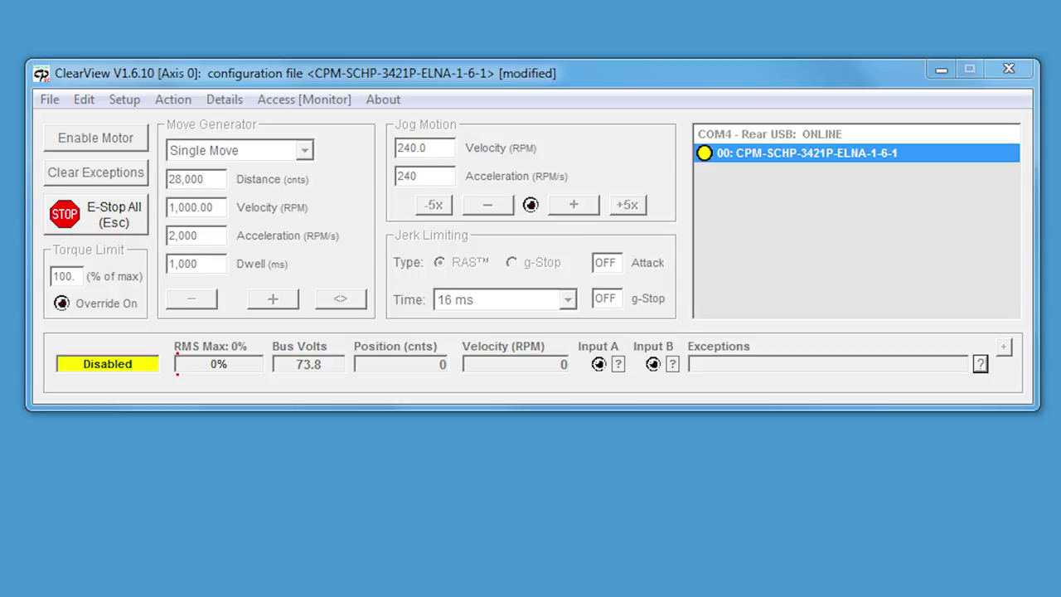
# Expand the scope display with its additional trigger settings, and switch access to Full Access Mode / Application Channel in Monitor Mode.
pyautogui.click(1003, 347)
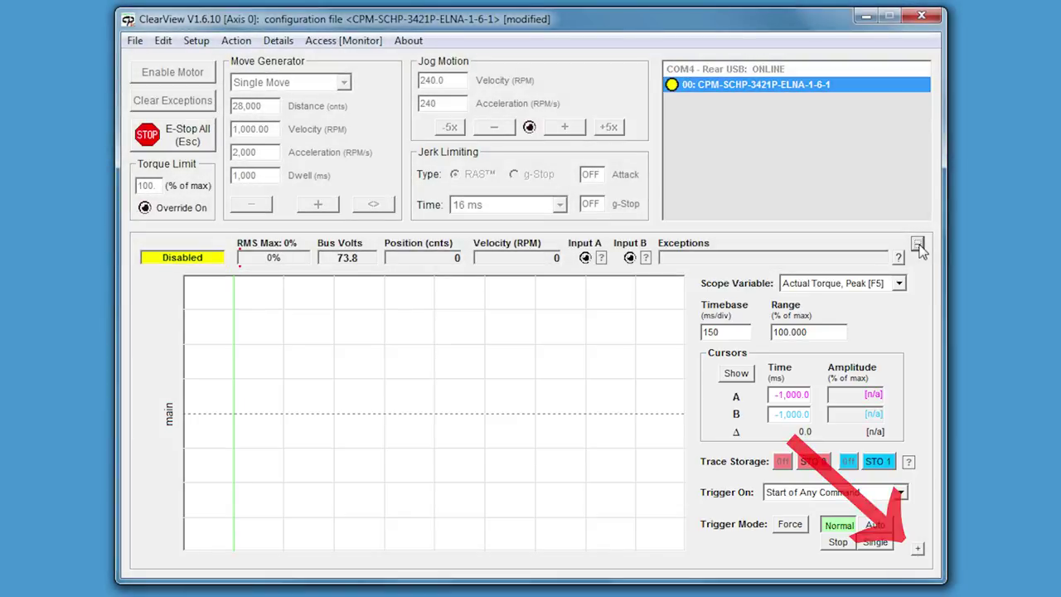
pyautogui.click(919, 550)
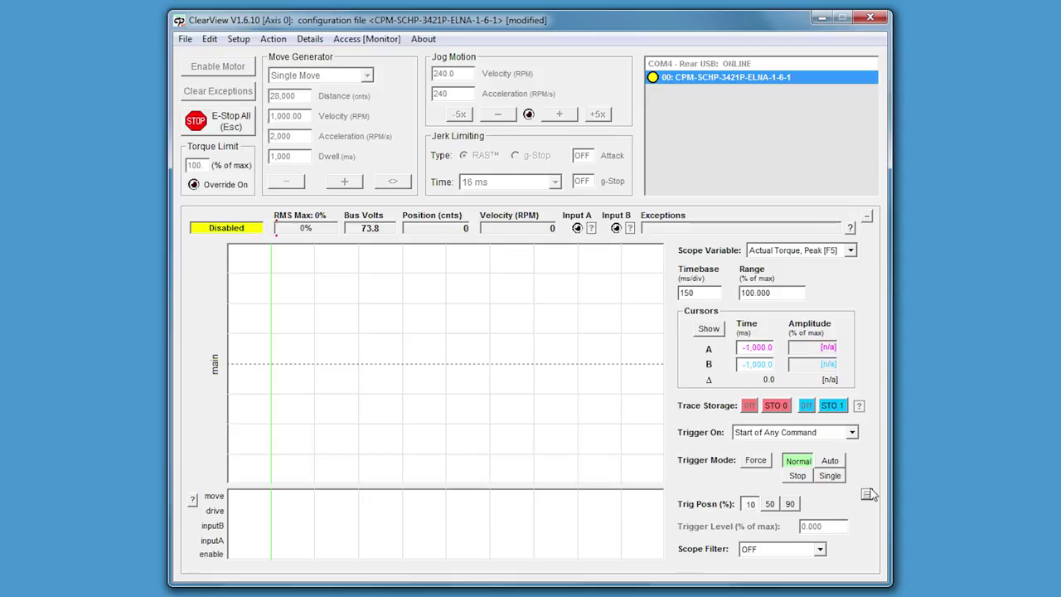
pyautogui.click(373, 40)
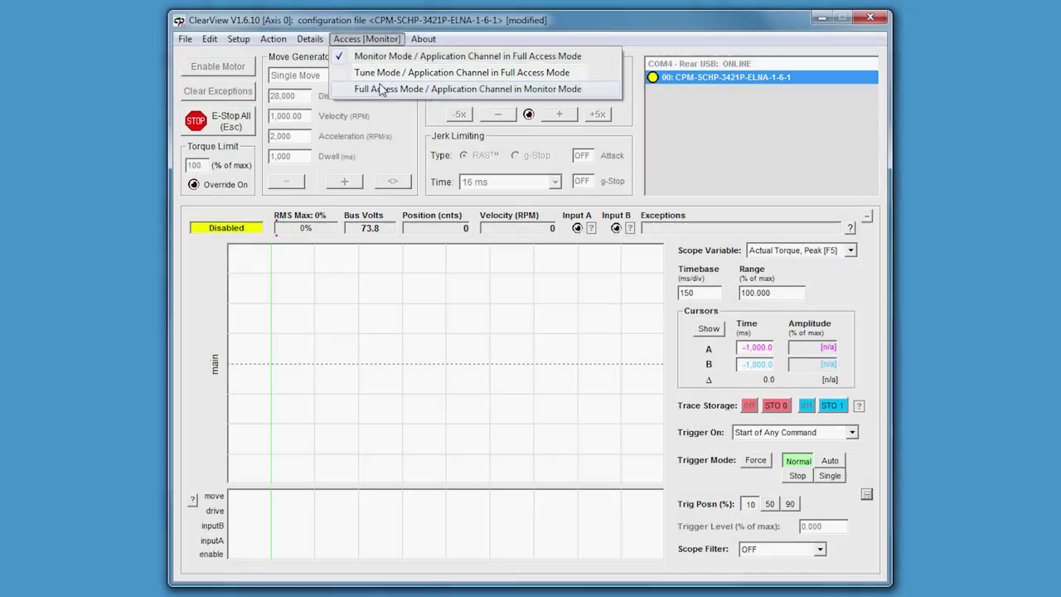
pyautogui.click(384, 89)
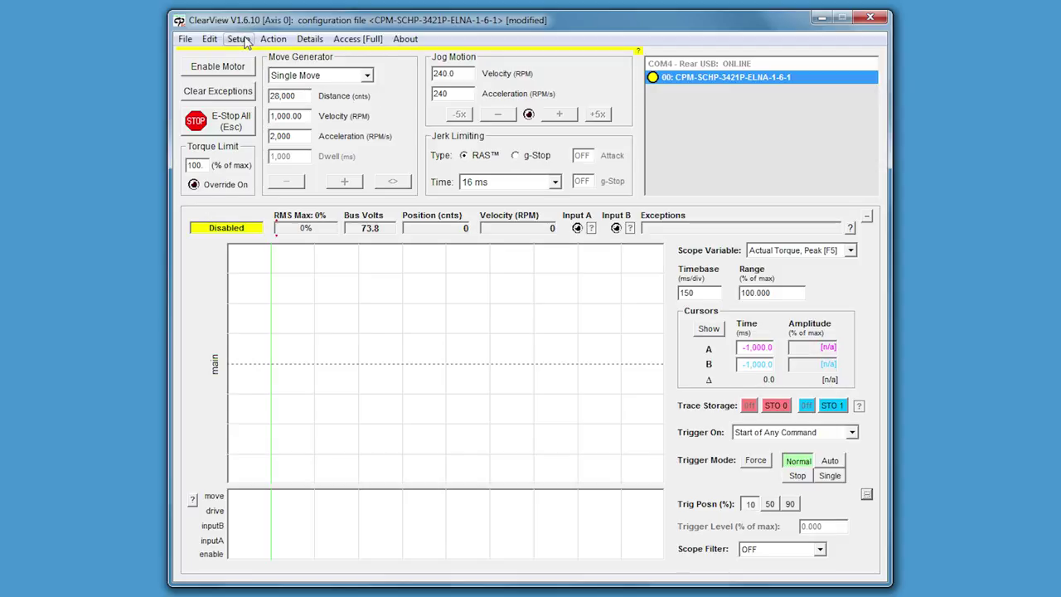
# Check the operating mode selection and accept Software Command.
pyautogui.click(243, 39)
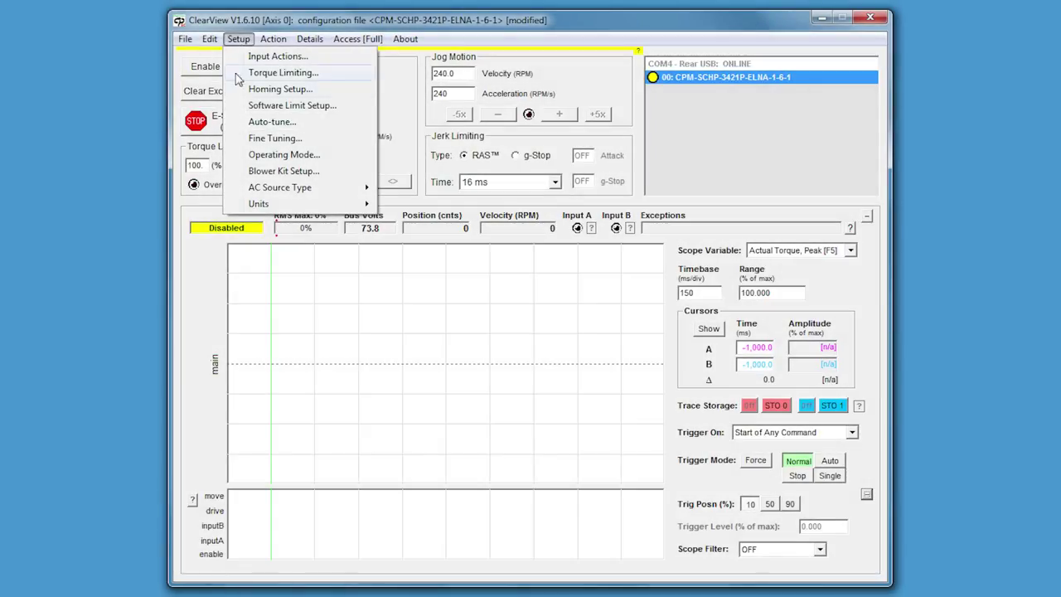
pyautogui.click(249, 155)
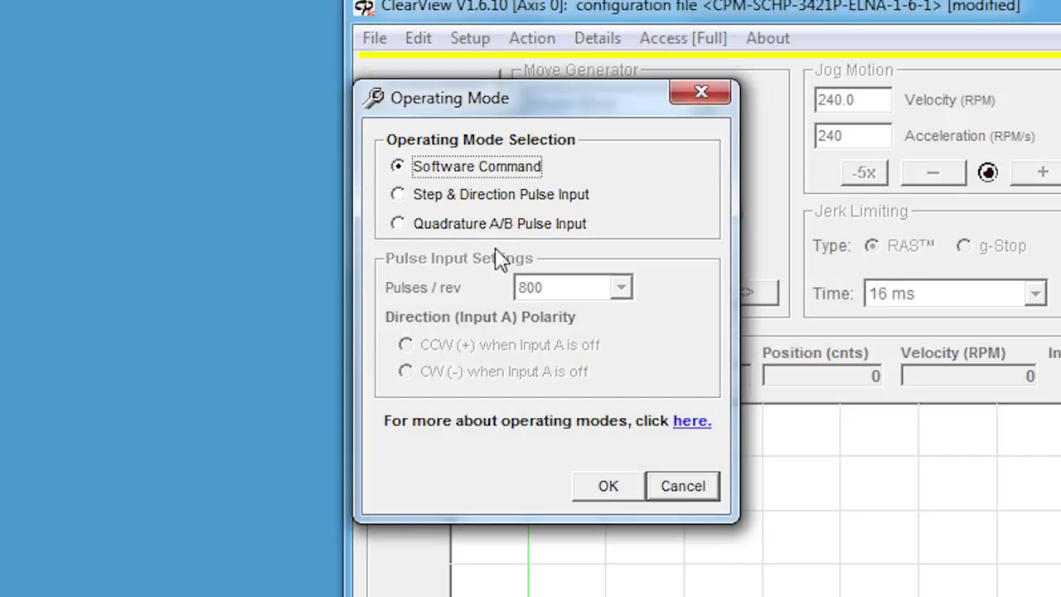
pyautogui.click(599, 486)
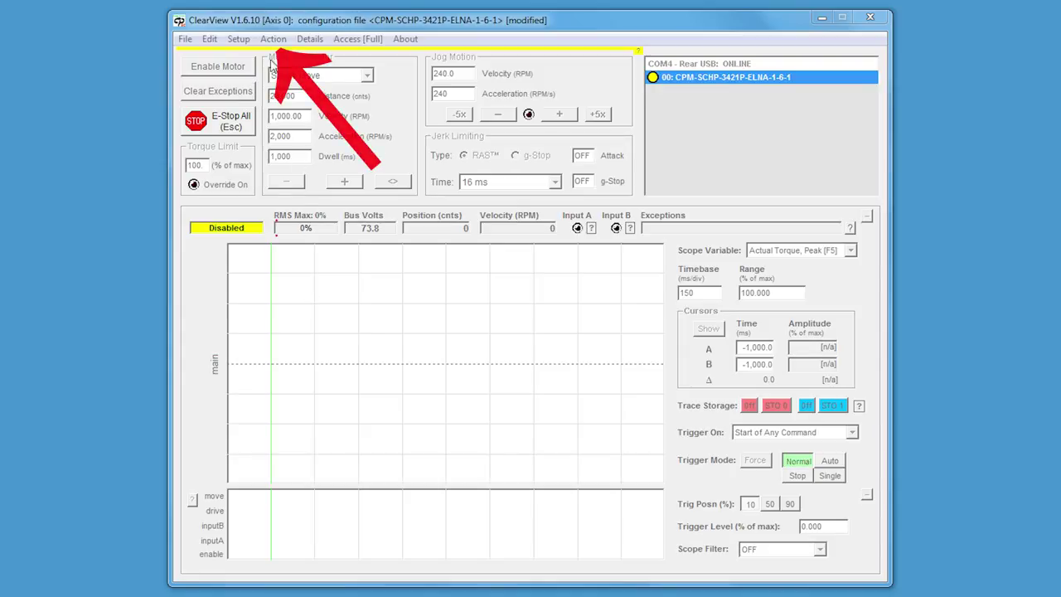
# Open the homing setup from the homing actions and set the homing direction to CCW (+).
pyautogui.click(272, 40)
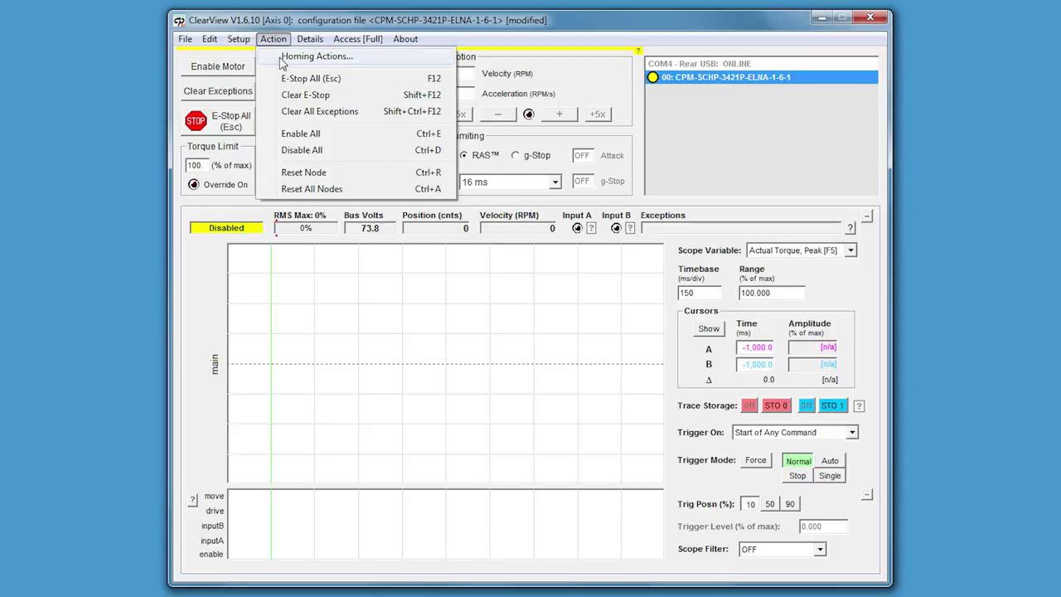
pyautogui.click(282, 58)
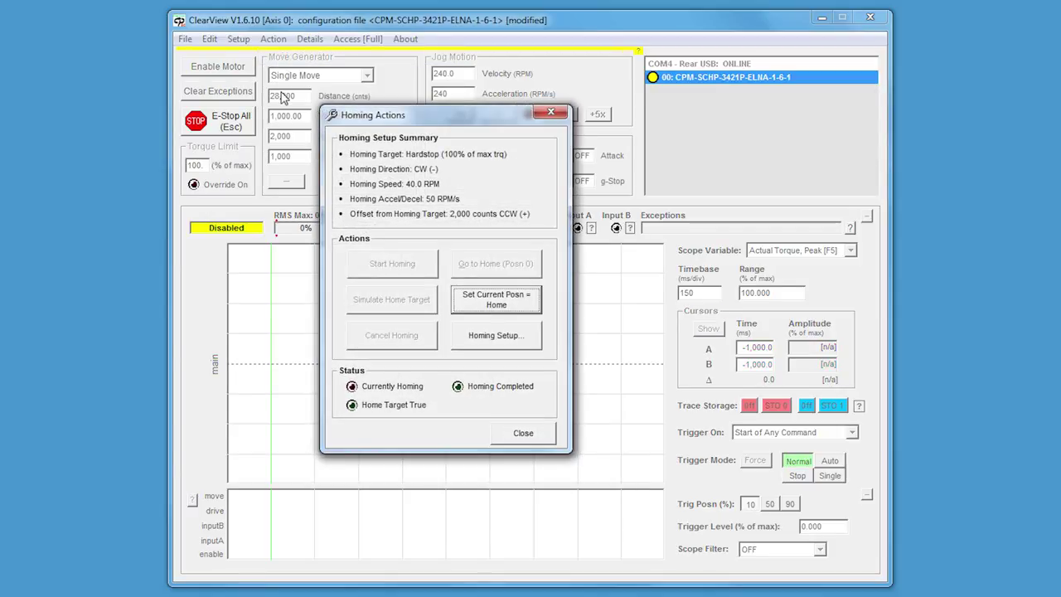
pyautogui.click(489, 337)
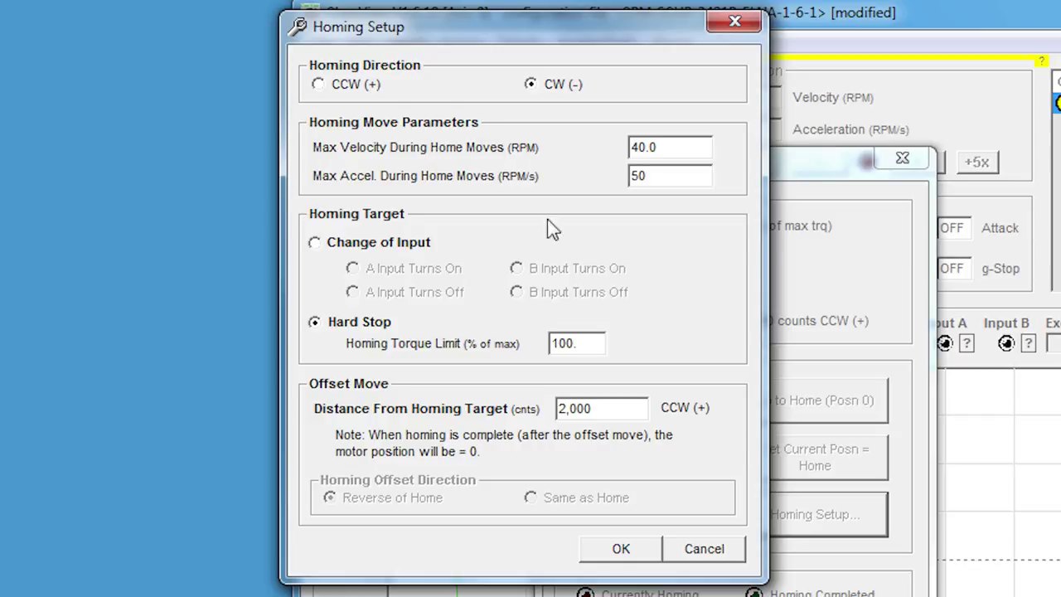
pyautogui.click(318, 84)
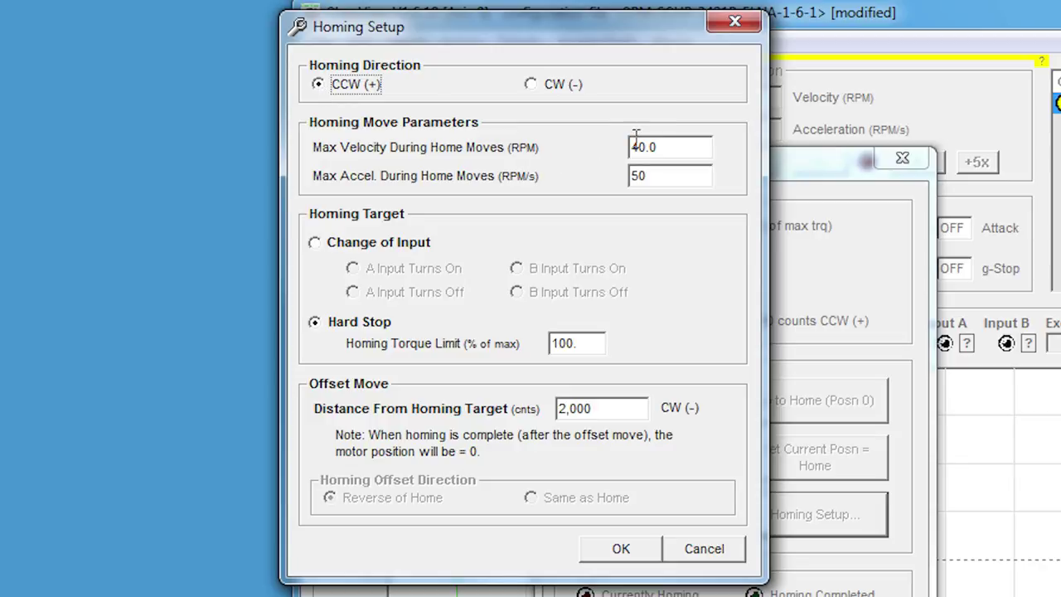
# Set the home moves' maximum velocity to 100 RPM and maximum acceleration to 500 RPM/s.
pyautogui.doubleClick(672, 144)
pyautogui.write('100')
pyautogui.press('Return')
pyautogui.doubleClick(681, 176)
pyautogui.write('500')
pyautogui.press('Return')
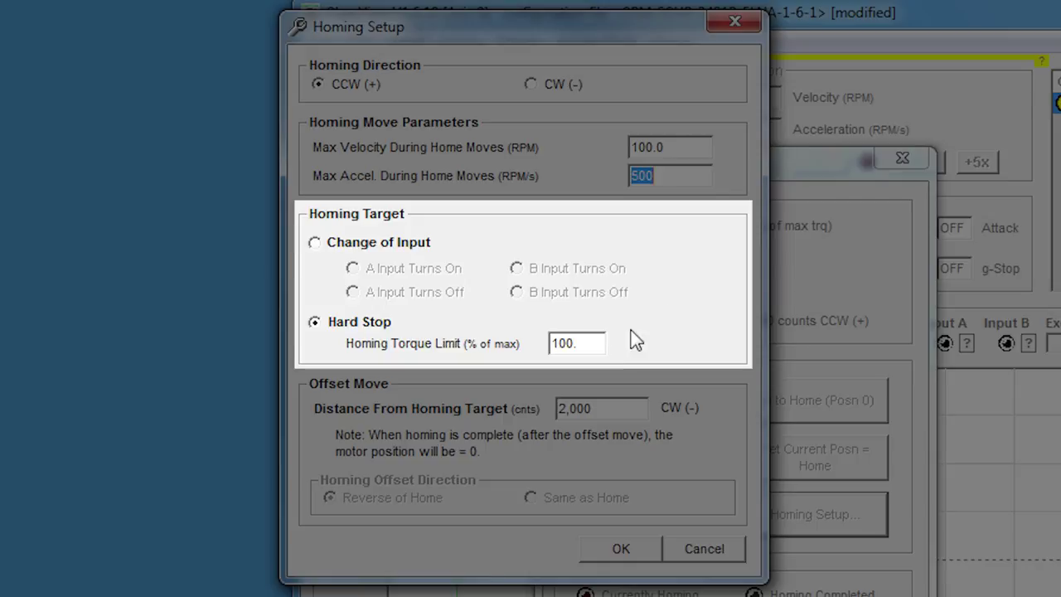
# Set the hard stop homing torque limit to 20% and the offset distance from the homing target to 1,600 counts, and apply the setup.
pyautogui.doubleClick(601, 343)
pyautogui.write('20')
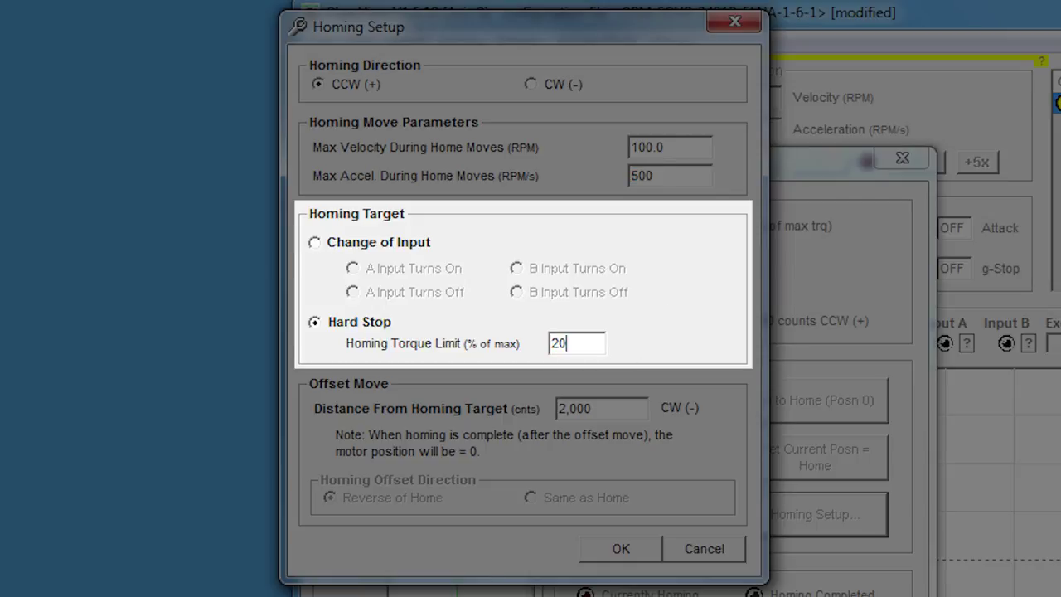
pyautogui.press('Return')
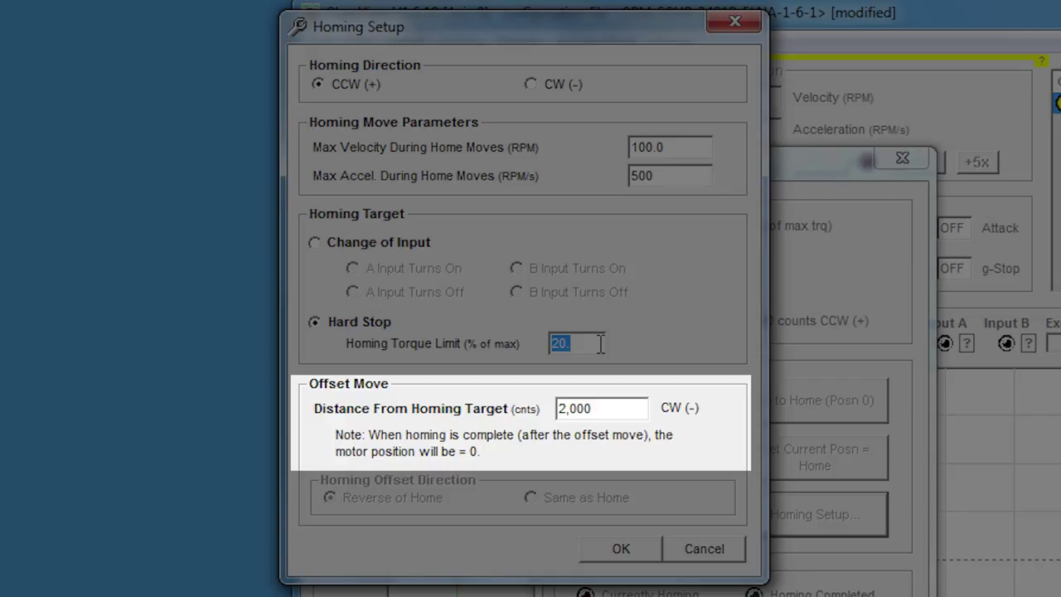
pyautogui.click(606, 406)
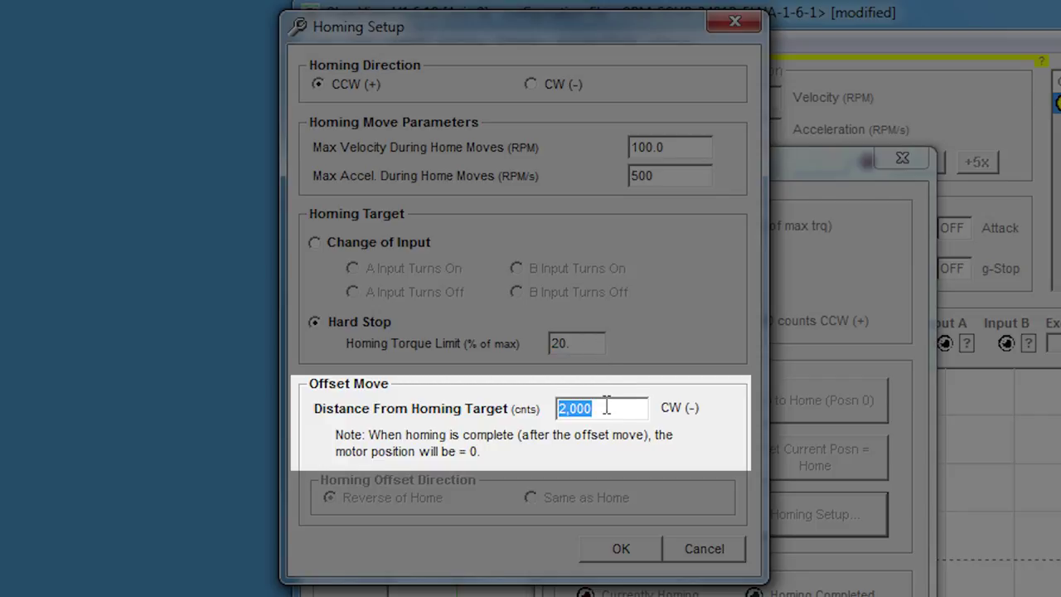
pyautogui.write('1600')
pyautogui.press('Return')
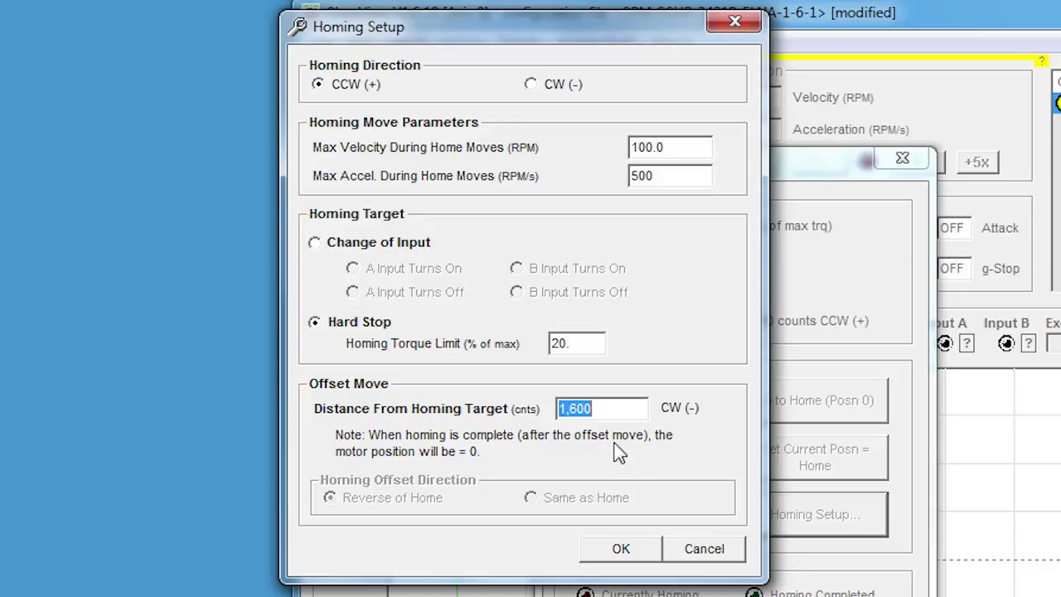
pyautogui.click(621, 549)
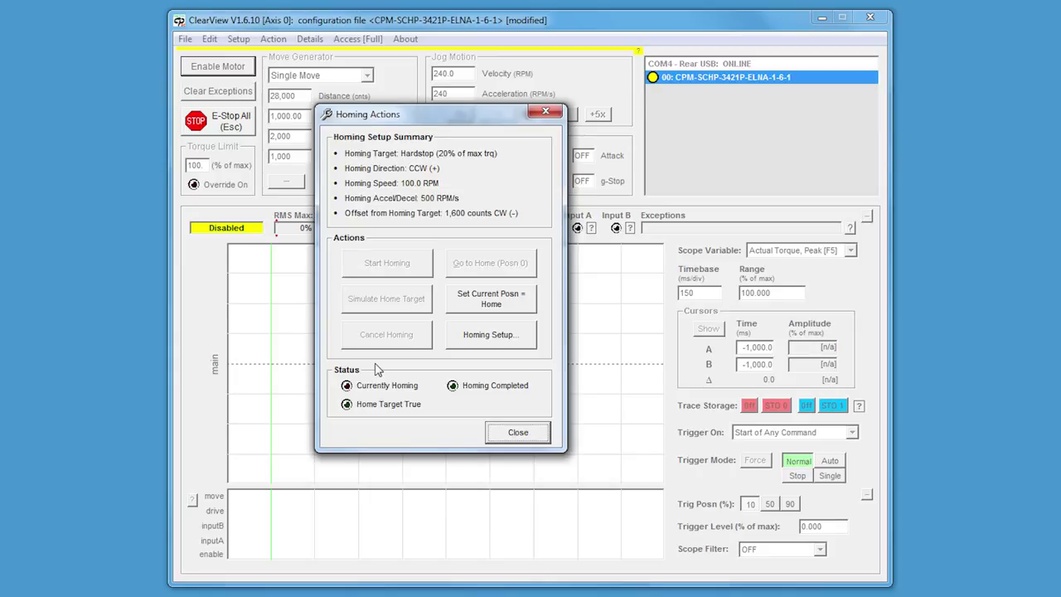
# Move the homing actions dialog out of the way, enable the motor and start homing.
pyautogui.moveTo(404, 114); pyautogui.dragTo(367, 313)
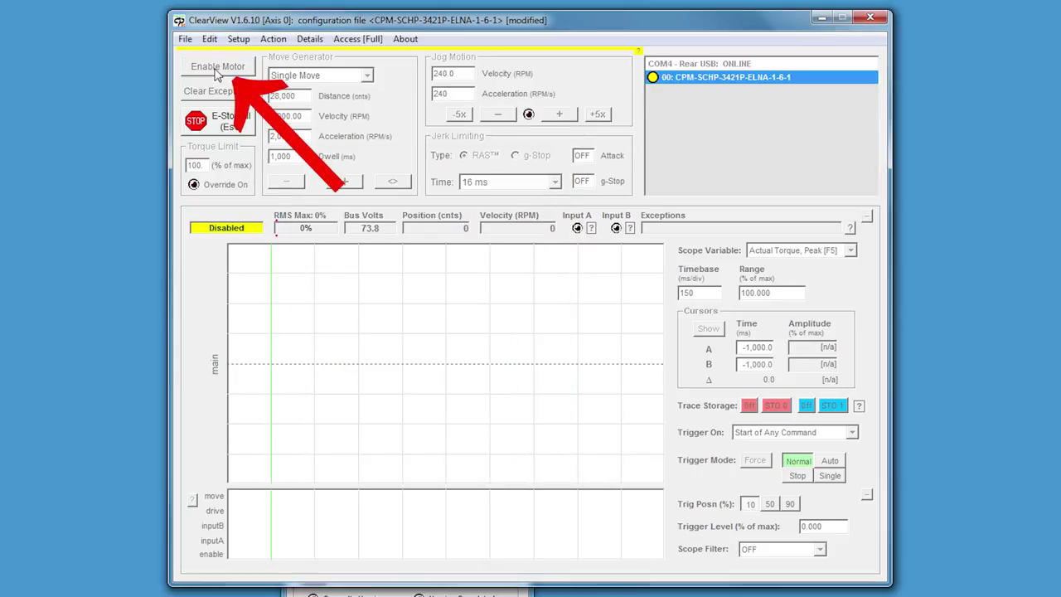
pyautogui.click(217, 69)
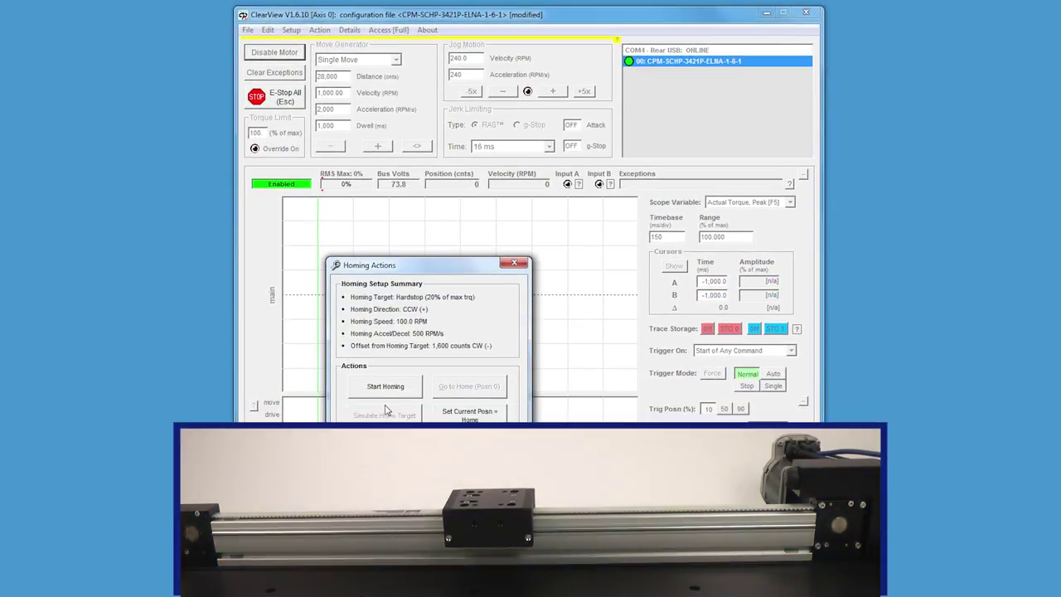
pyautogui.click(387, 388)
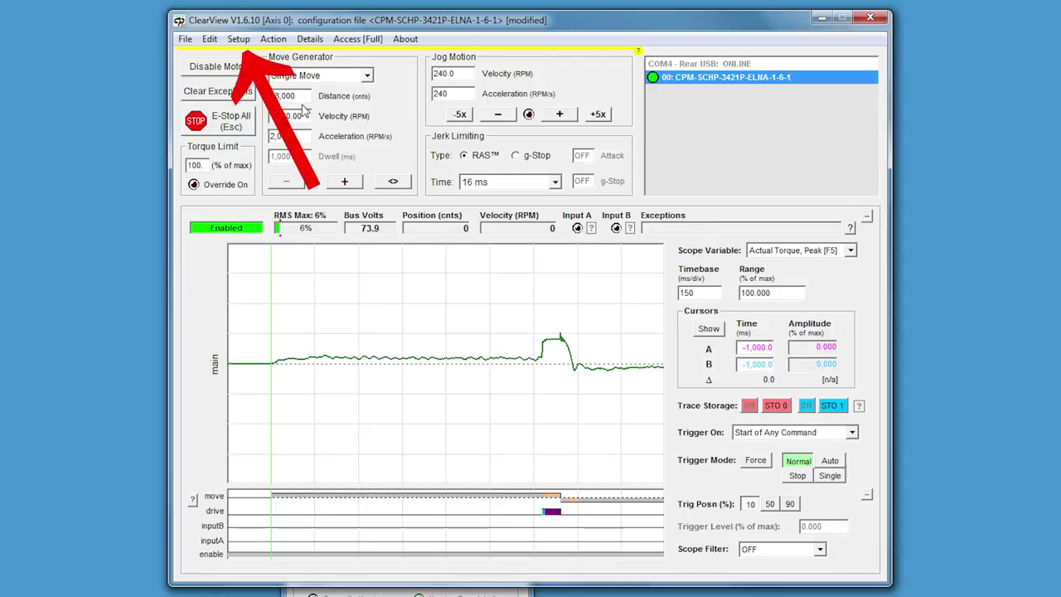
# Enable software position limits with Position Limit 2 set to -33,000 counts.
pyautogui.click(238, 39)
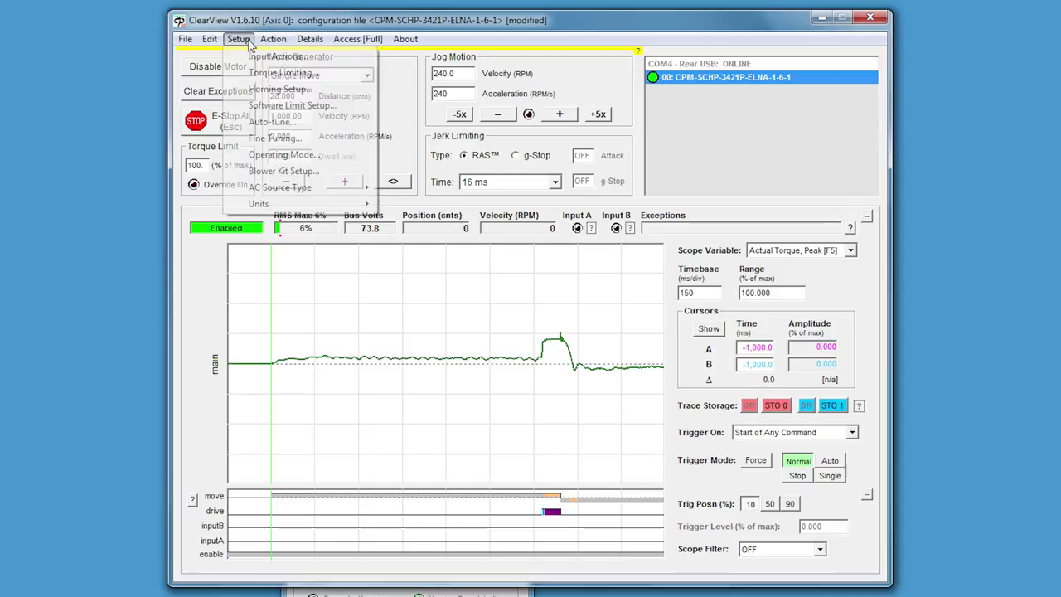
pyautogui.click(255, 111)
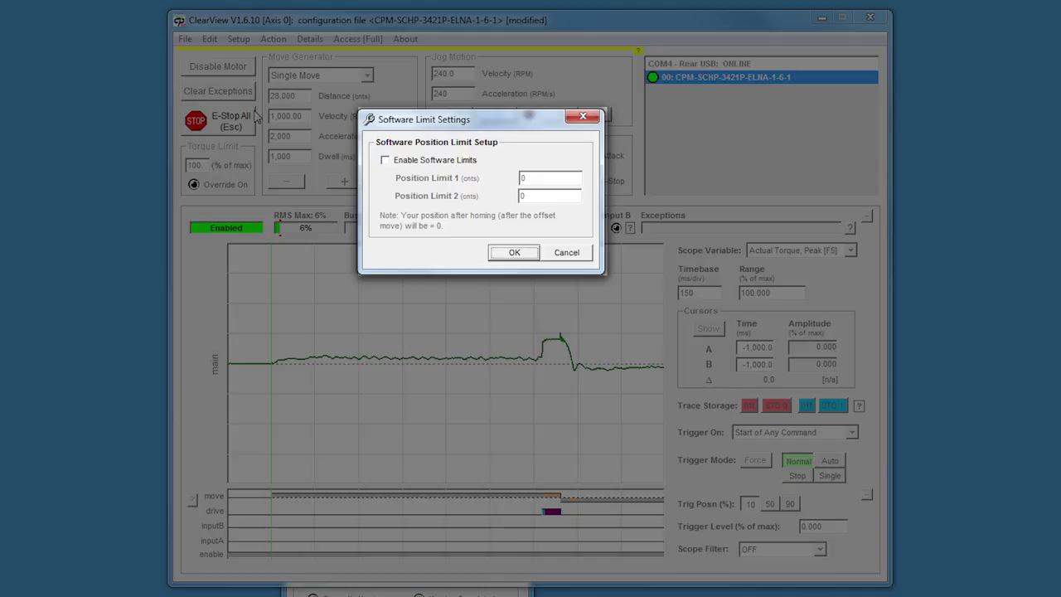
pyautogui.click(386, 161)
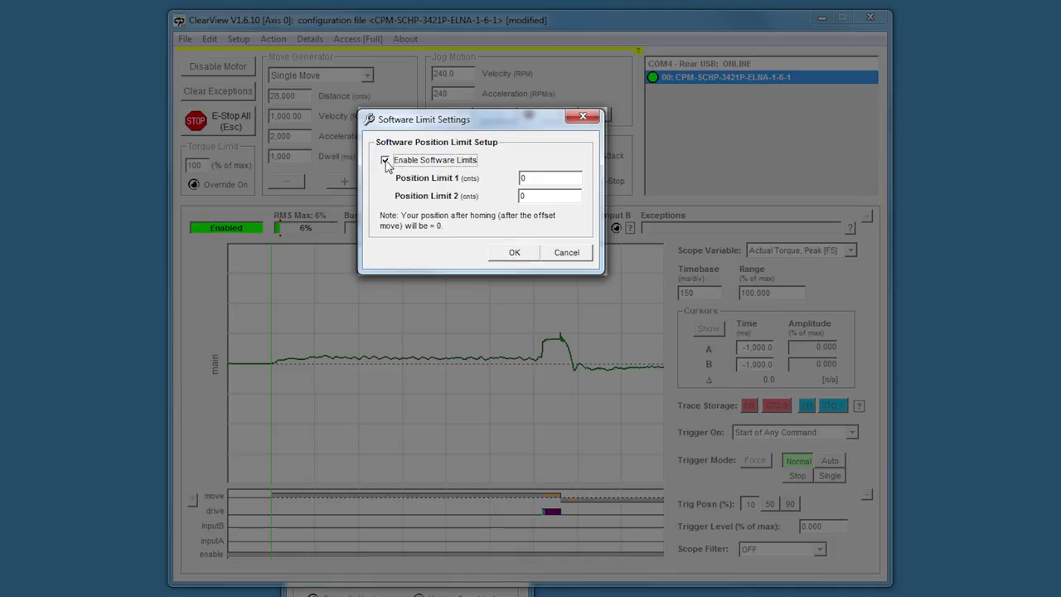
pyautogui.doubleClick(535, 195)
pyautogui.write('-33,000')
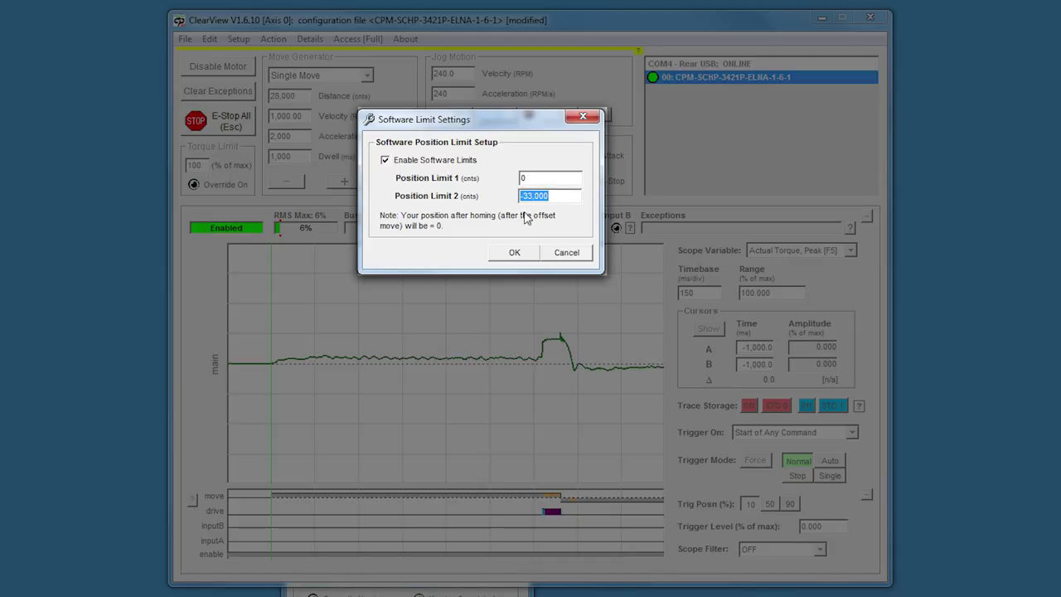
pyautogui.click(515, 253)
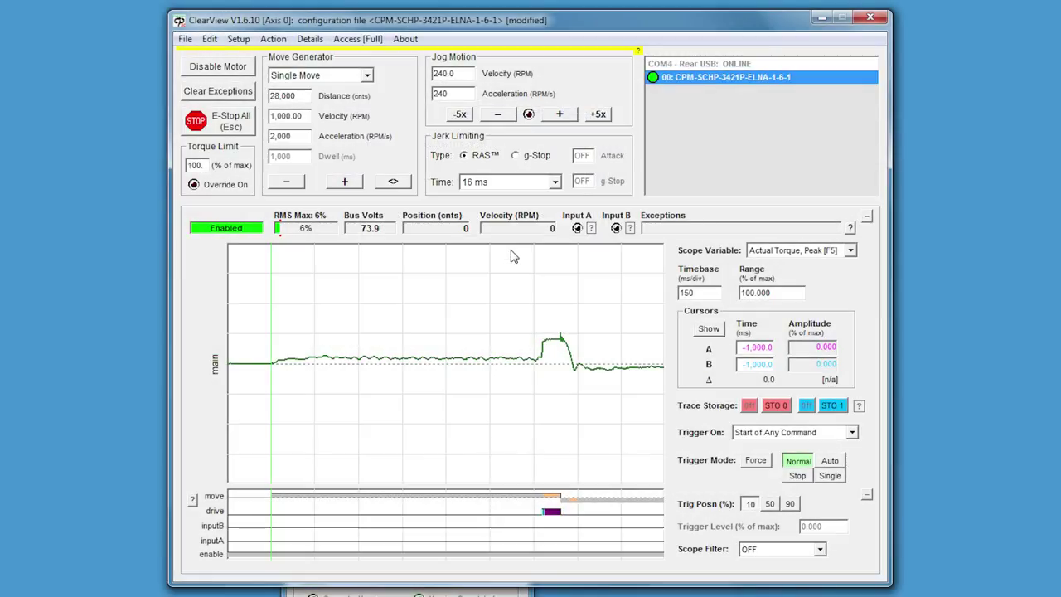
# Try a single move of 34,000 counts in the negative direction to test the software limit.
pyautogui.click(308, 97)
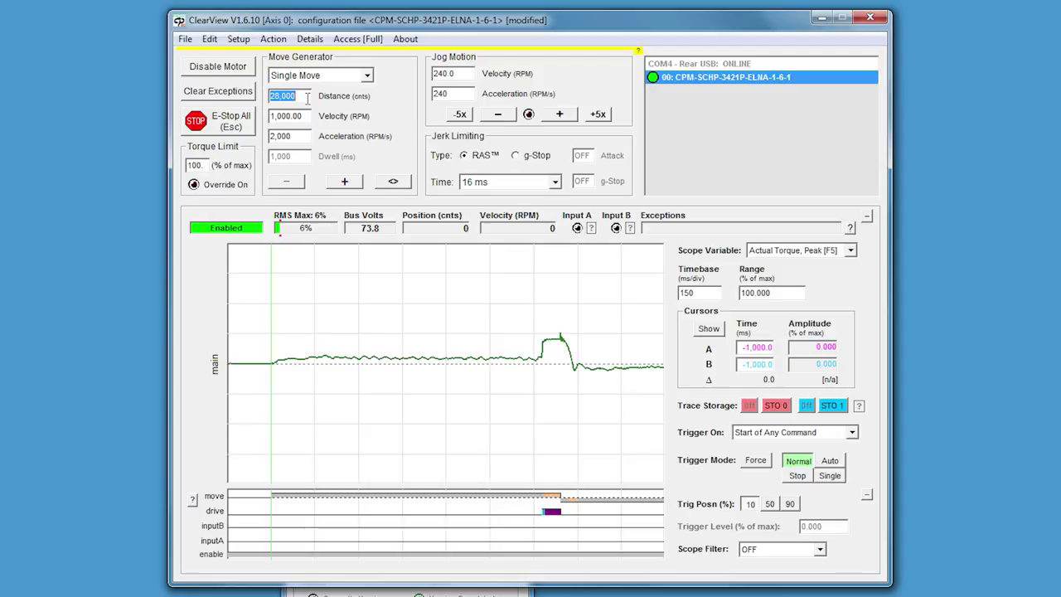
pyautogui.write('34000')
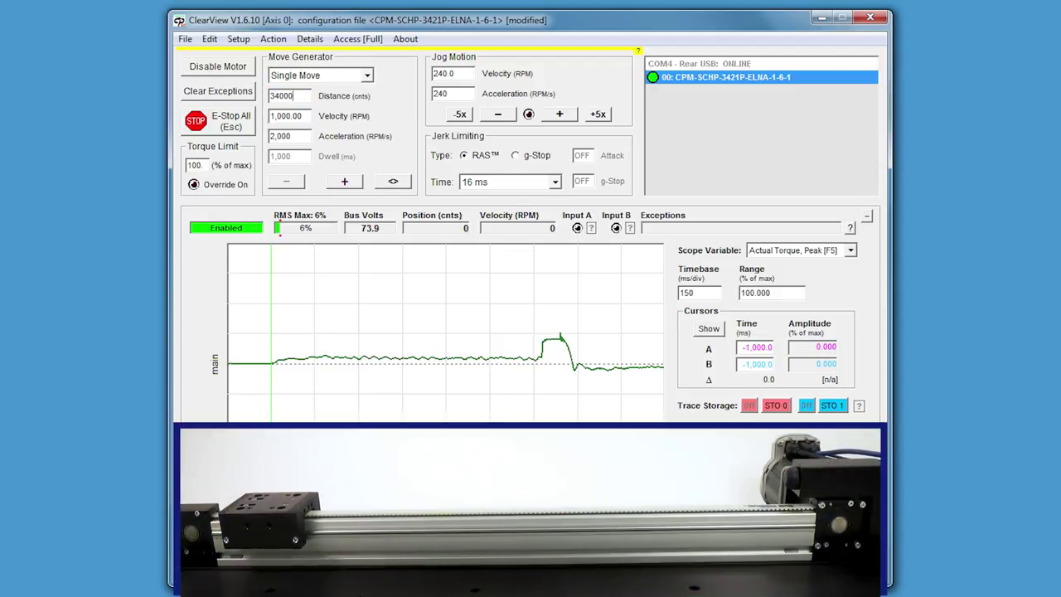
pyautogui.press('Return')
pyautogui.click(298, 183)
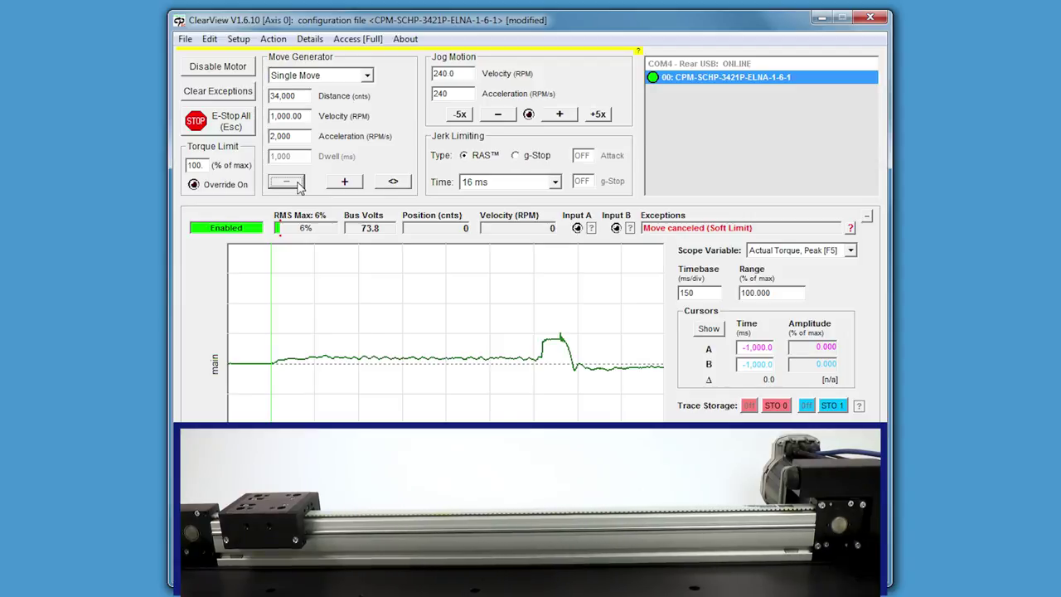
# Set the move distance to 32,000 counts and run the single move in the negative direction.
pyautogui.doubleClick(303, 96)
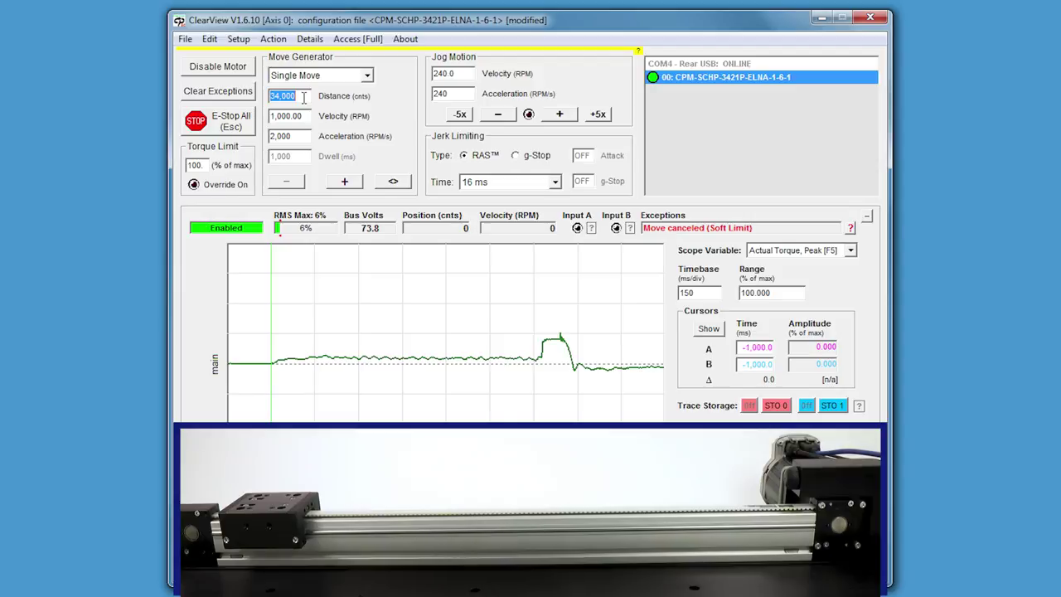
pyautogui.write('3200')
pyautogui.click(292, 183)
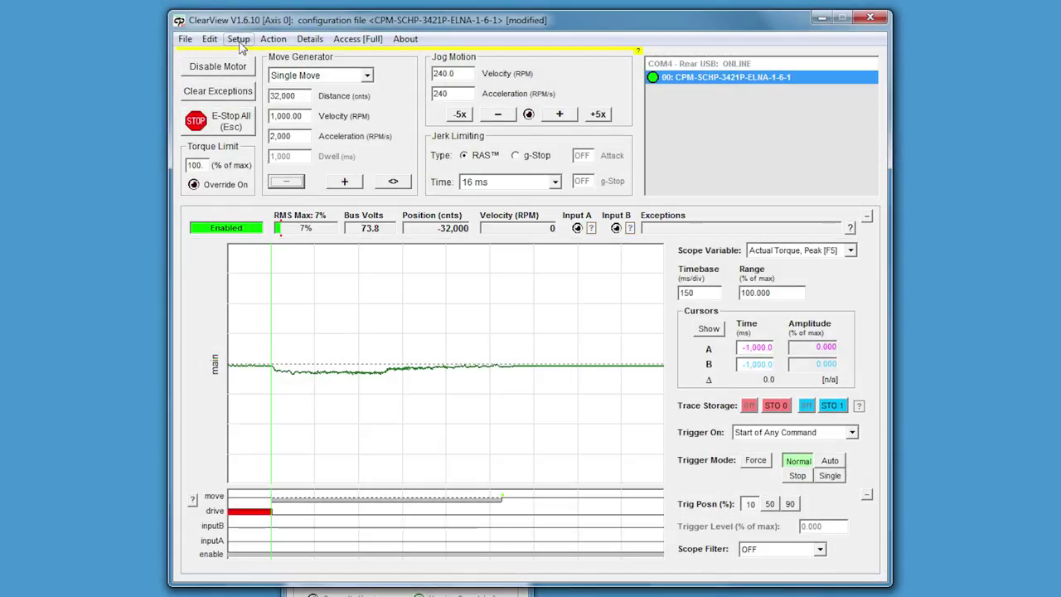
# Review the available Input A and Input B actions and position capture options, and close the dialog.
pyautogui.click(238, 39)
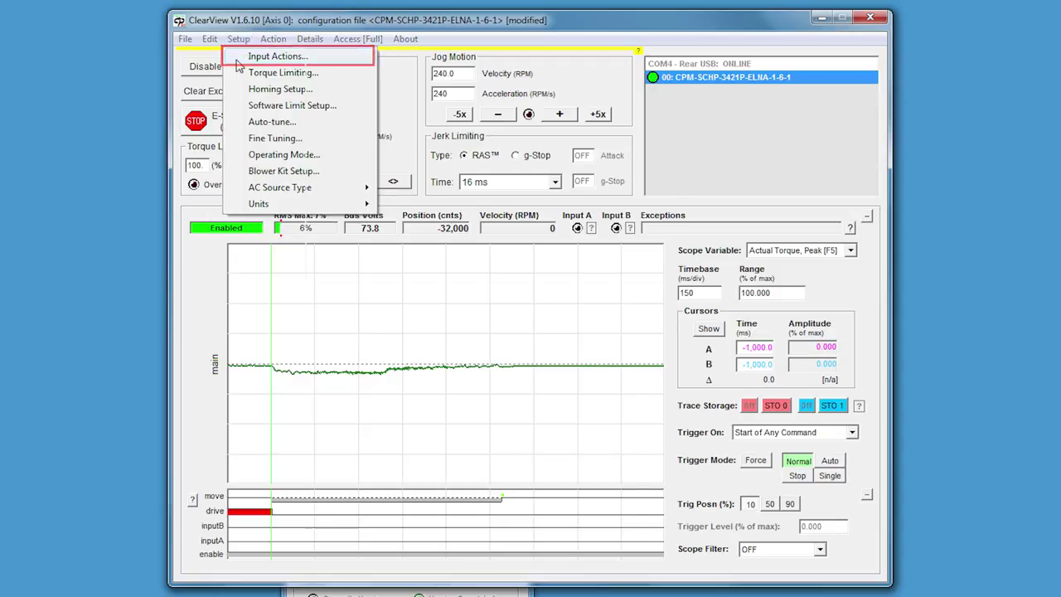
pyautogui.click(237, 62)
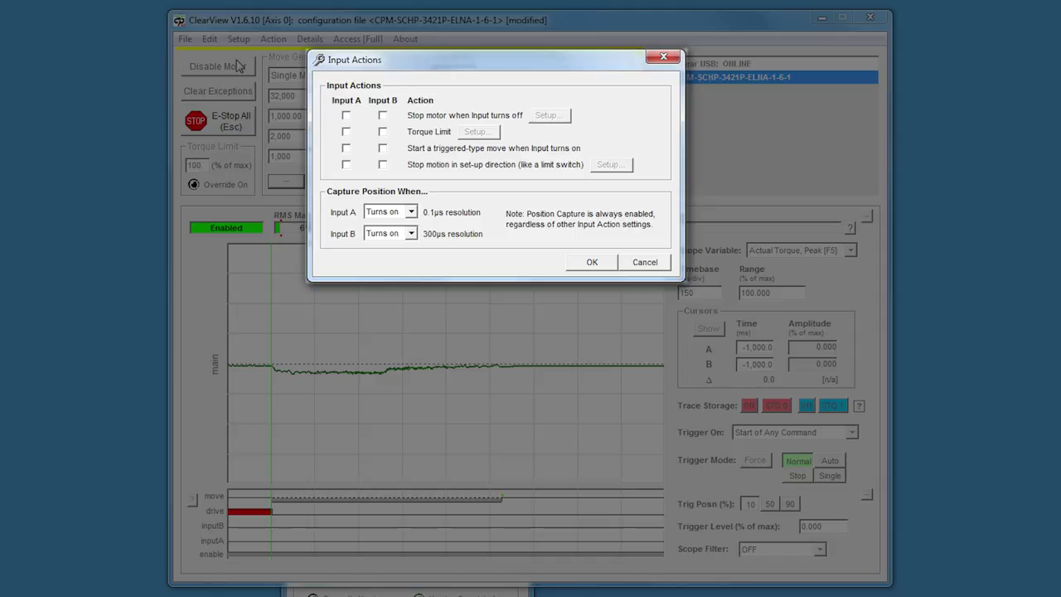
pyautogui.click(581, 264)
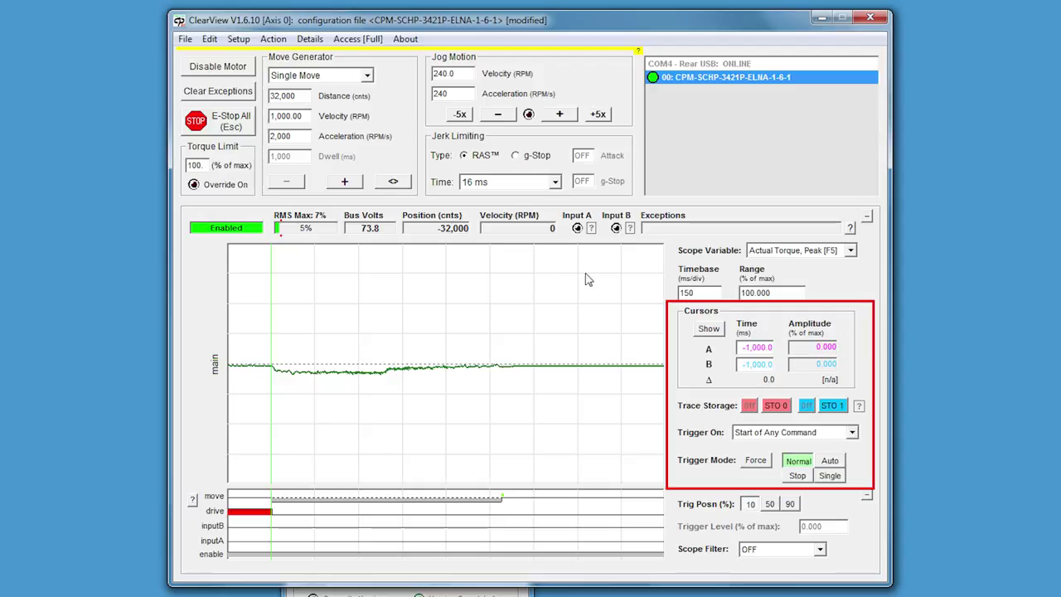
# Set the scope variable to Cmd Velocity (RAS) [F4].
pyautogui.click(851, 252)
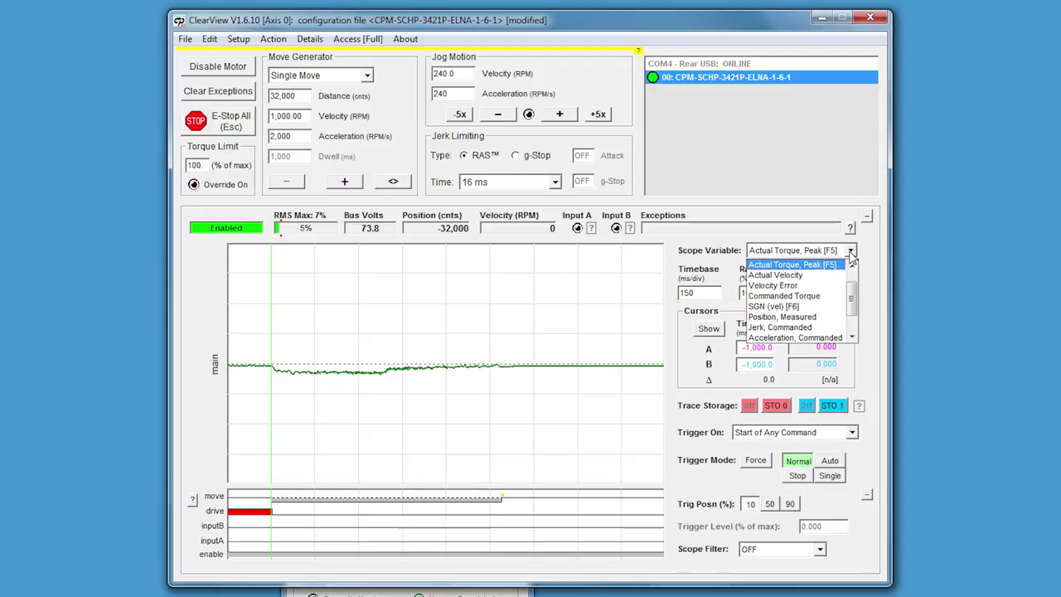
pyautogui.scroll(2, 852, 273)
pyautogui.click(836, 275)
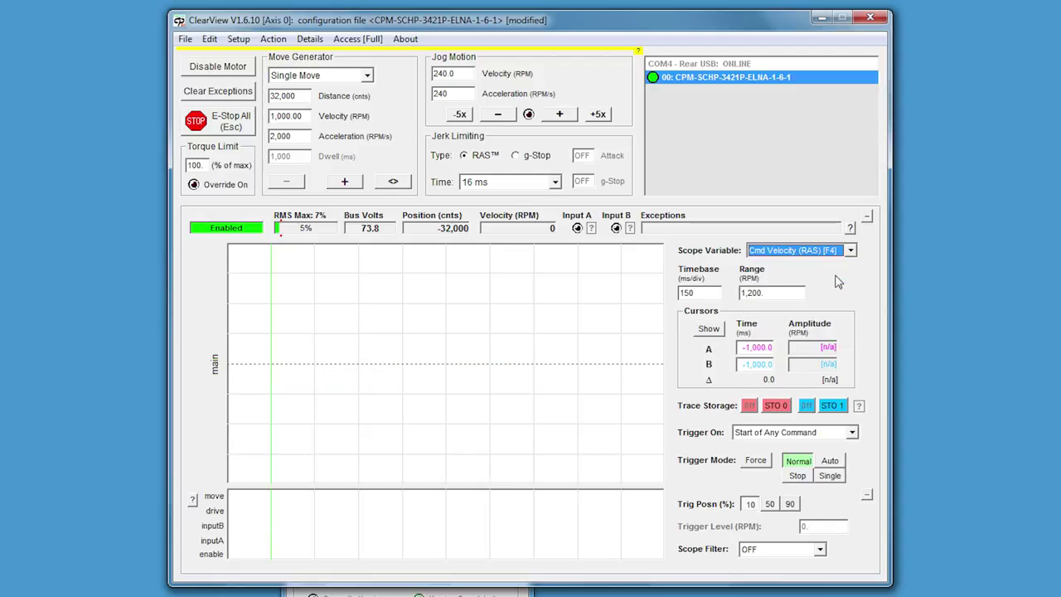
# Set the scope timebase to 100 ms/div and the range to 2,000 RPM.
pyautogui.doubleClick(700, 293)
pyautogui.write('100')
pyautogui.press('Return')
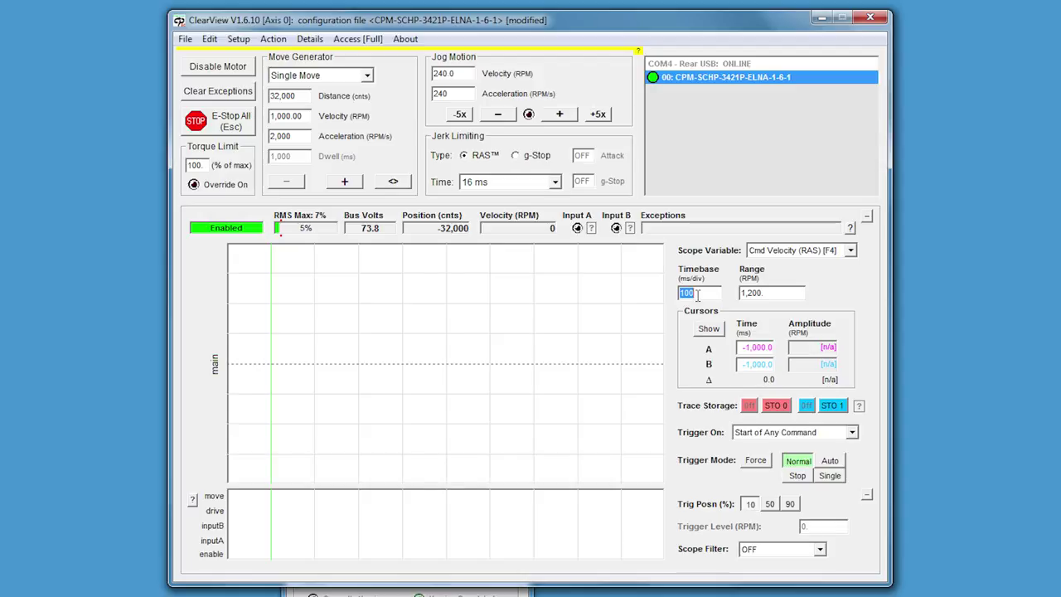
pyautogui.doubleClick(790, 293)
pyautogui.write('2,00')
pyautogui.write('0')
pyautogui.press('Return')
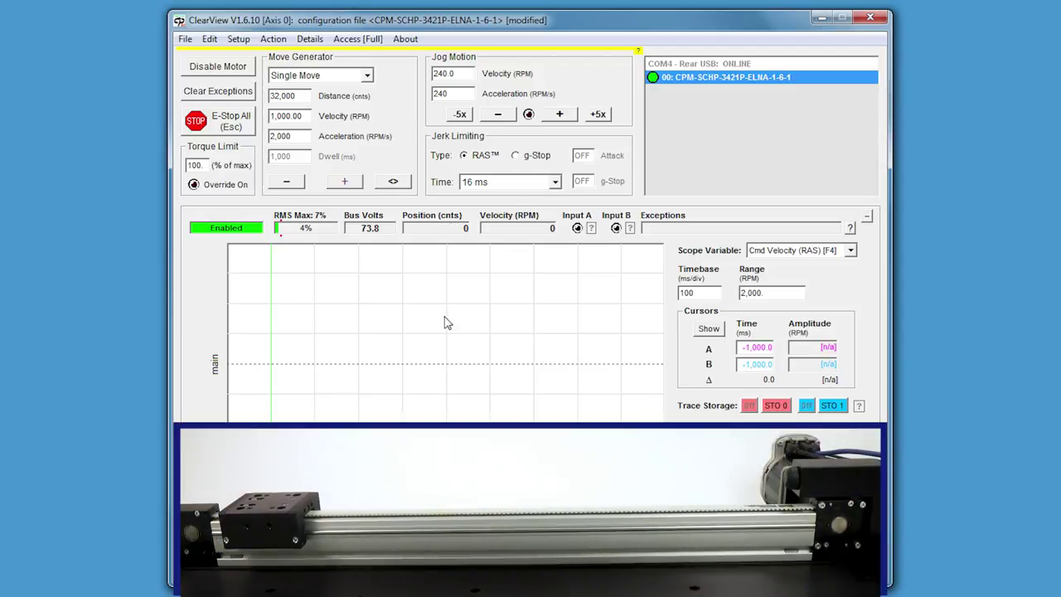
# Run the single move in the negative direction and place scope cursors A and B at the start and end of the move.
pyautogui.click(286, 182)
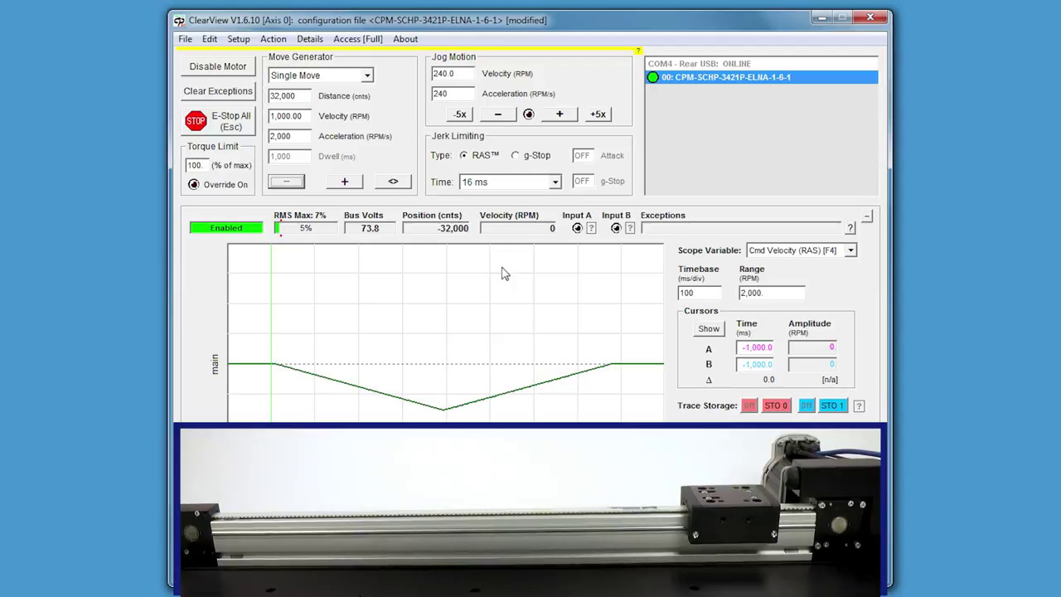
pyautogui.click(707, 329)
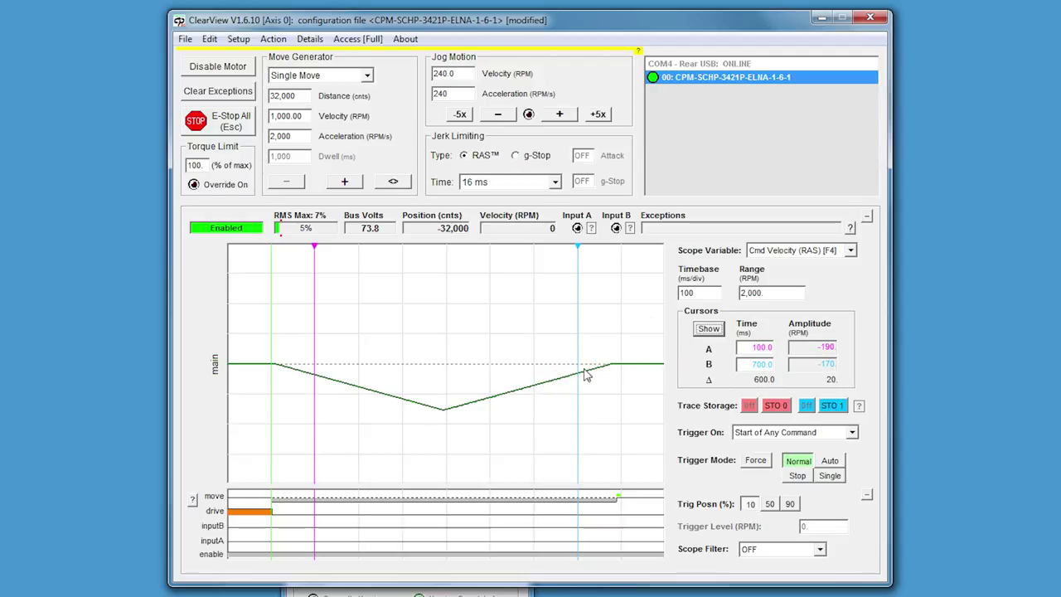
pyautogui.moveTo(317, 432); pyautogui.dragTo(271, 420)
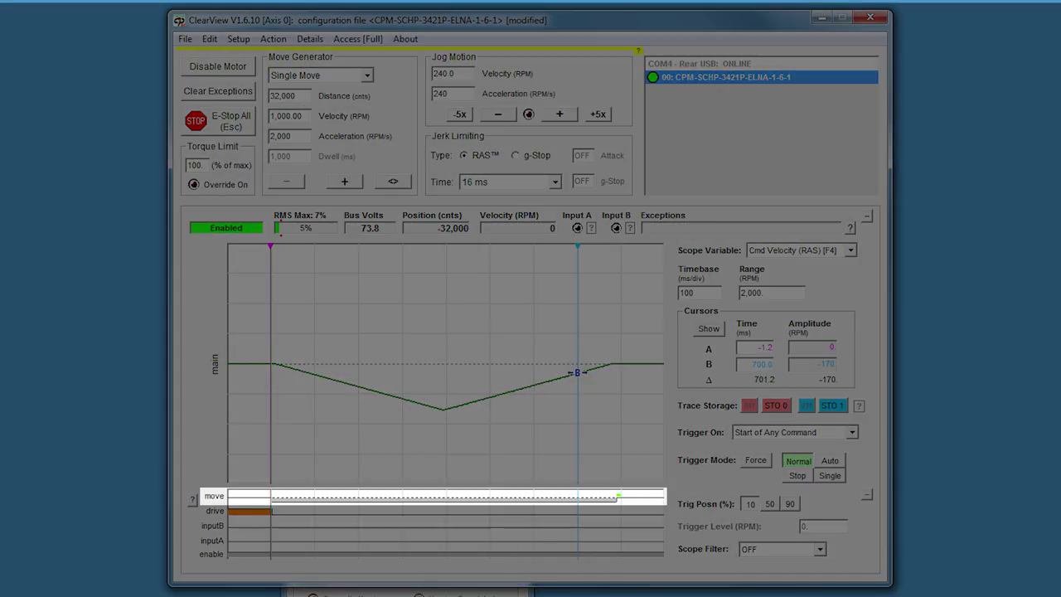
pyautogui.moveTo(577, 372); pyautogui.dragTo(617, 378)
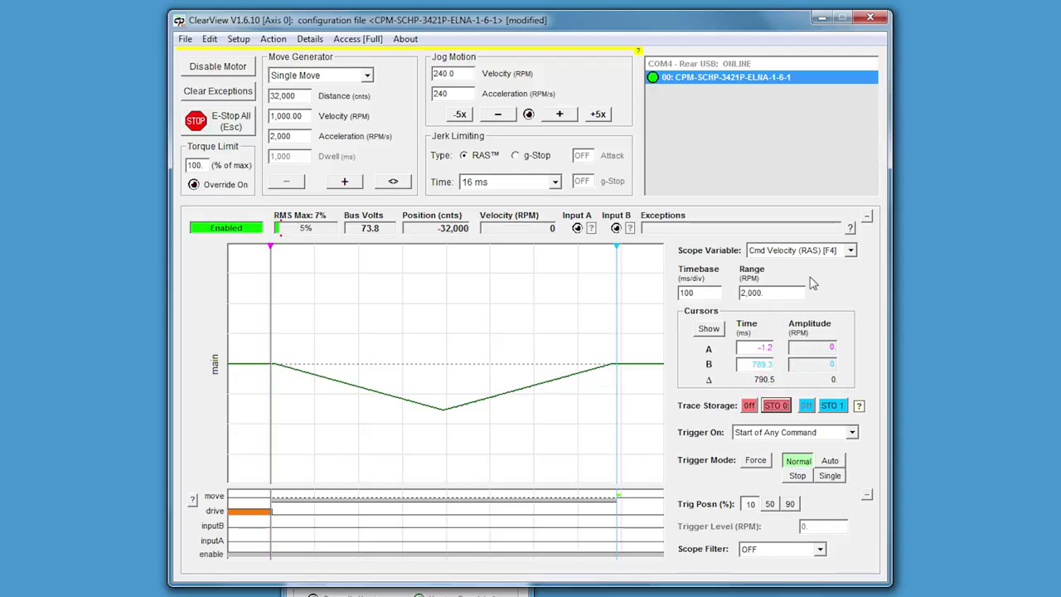
# Capture Actual Torque, Peak [F5] over a positive and a negative move, and place cursor A at about 164 ms.
pyautogui.click(850, 251)
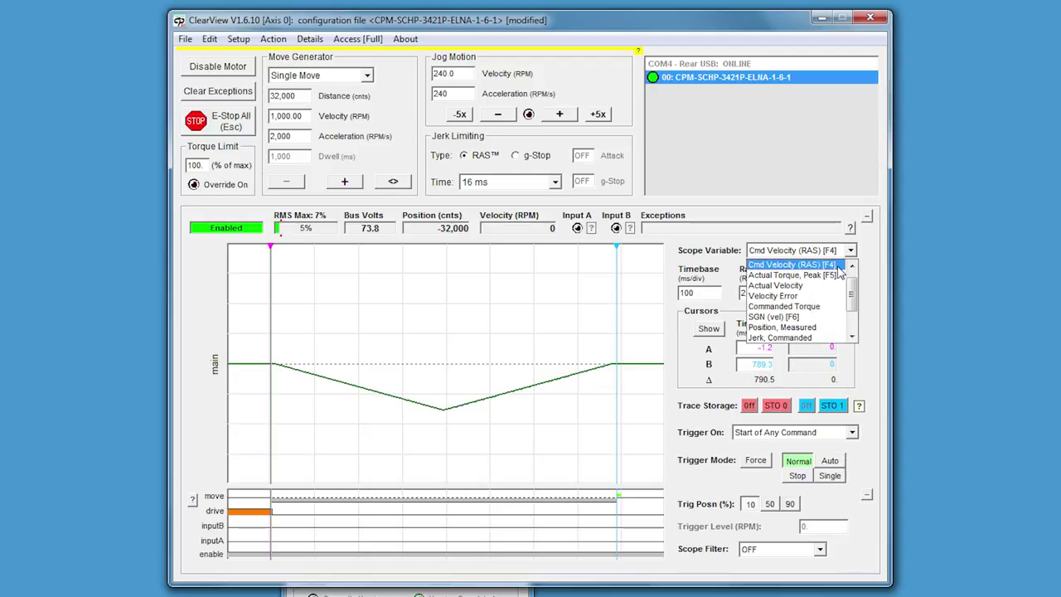
pyautogui.click(792, 275)
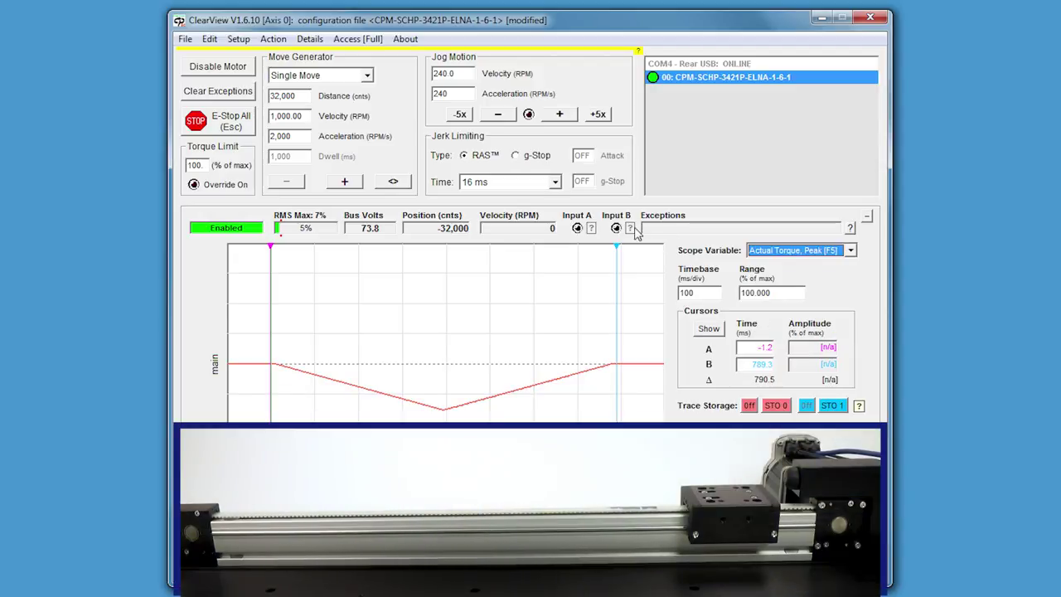
pyautogui.click(345, 181)
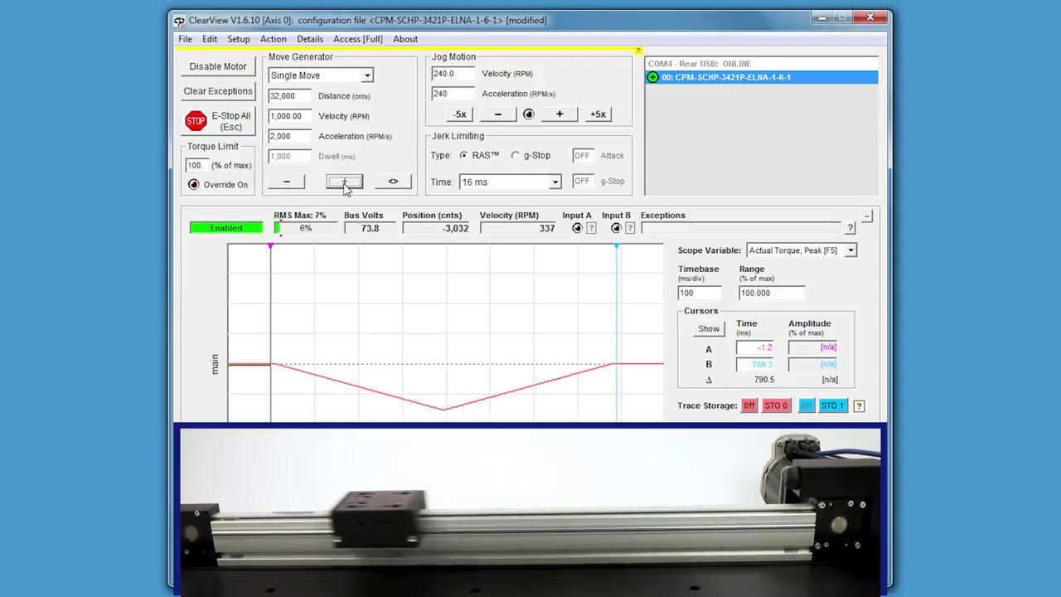
pyautogui.click(287, 182)
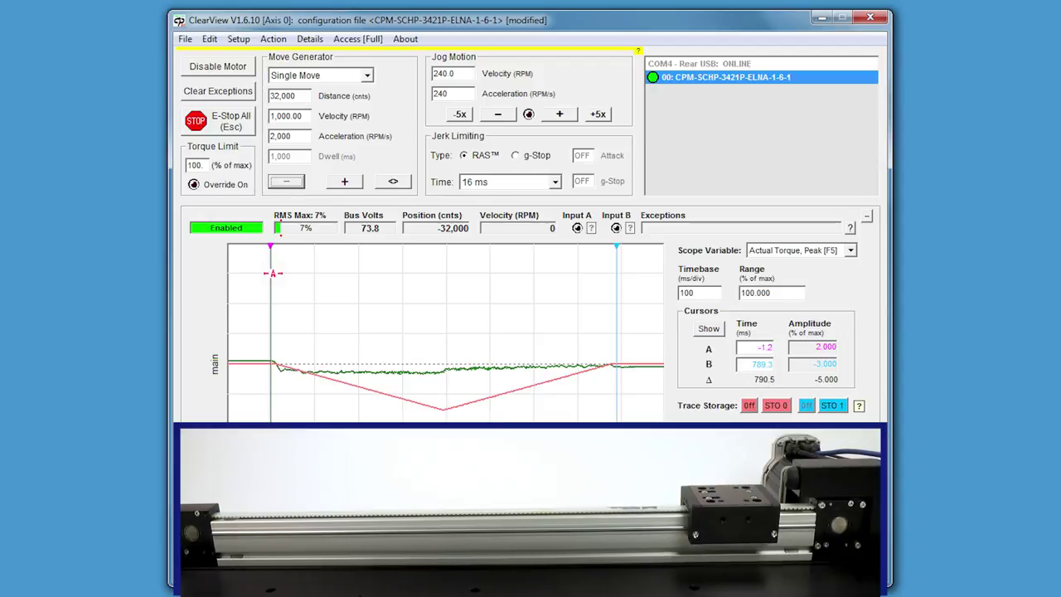
pyautogui.moveTo(272, 275); pyautogui.dragTo(343, 278)
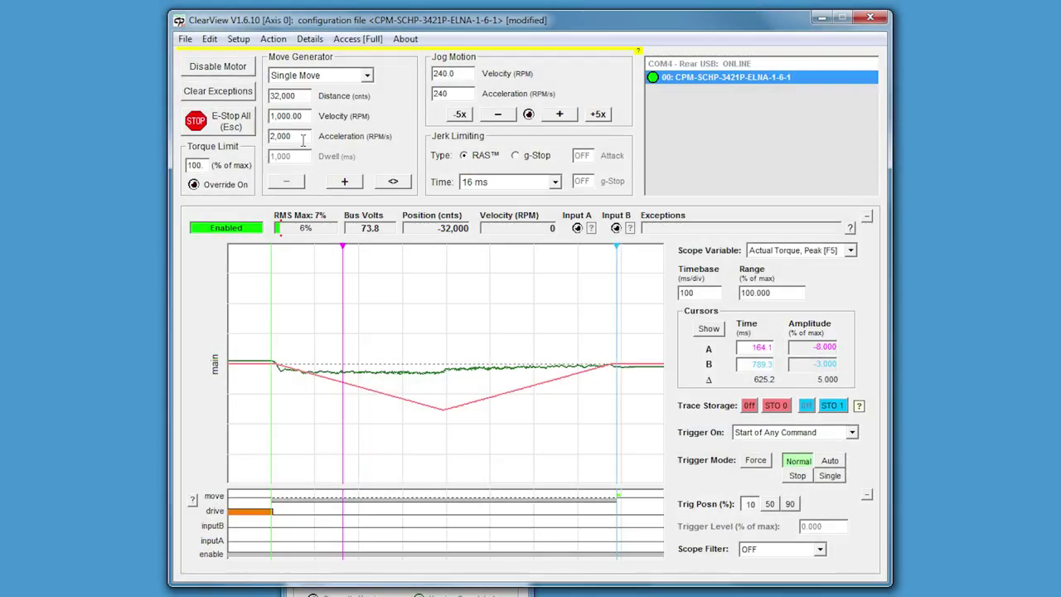
# Set the single move's acceleration to 10,000 RPM/s and its velocity to 1,500 RPM.
pyautogui.doubleClick(302, 140)
pyautogui.write('10000')
pyautogui.press('Return')
pyautogui.doubleClick(309, 115)
pyautogui.write('1,5')
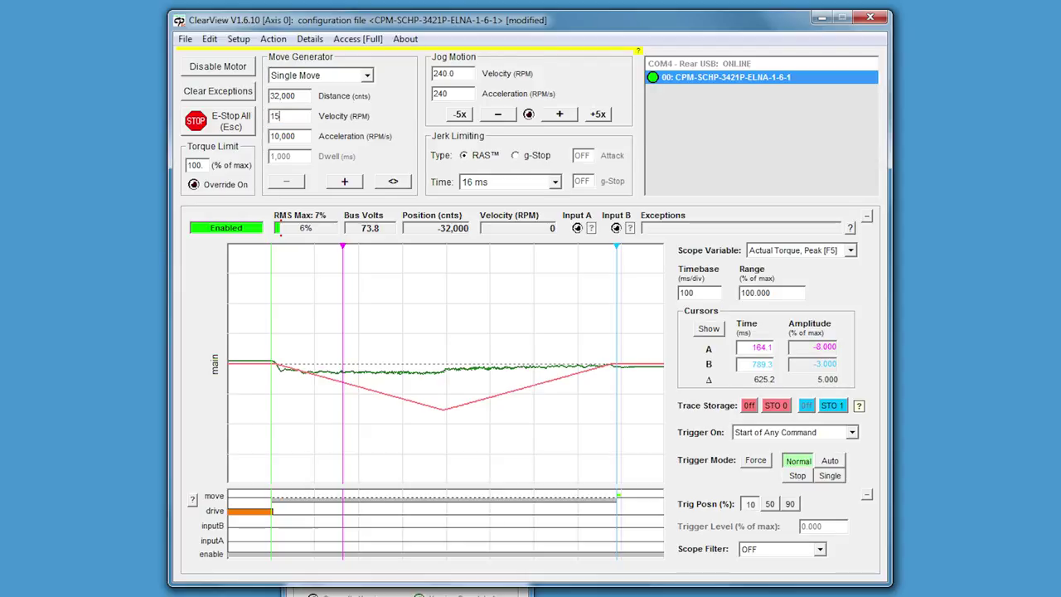
pyautogui.write('00')
pyautogui.press('Return')
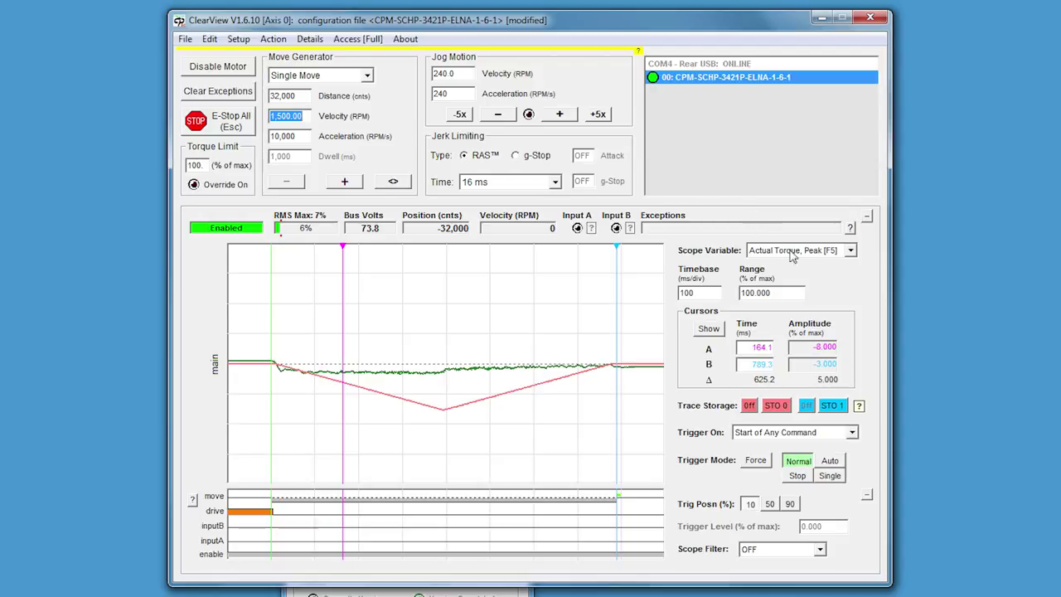
# Switch the scope variable to Cmd Velocity (RAS) [F4] and hide the stored red trace.
pyautogui.click(851, 250)
pyautogui.scroll(3, 854, 275)
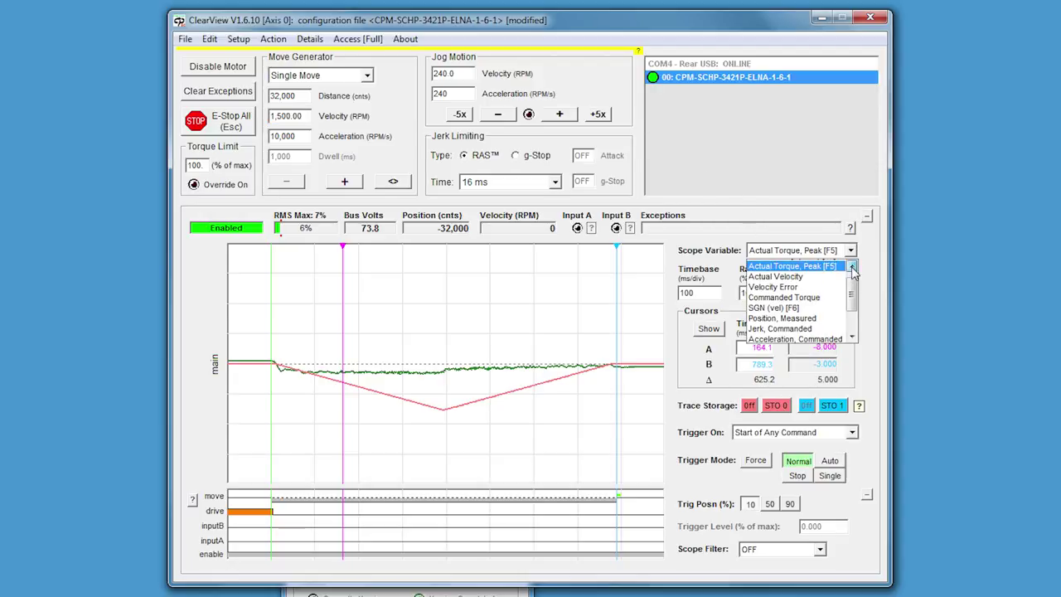
pyautogui.click(837, 282)
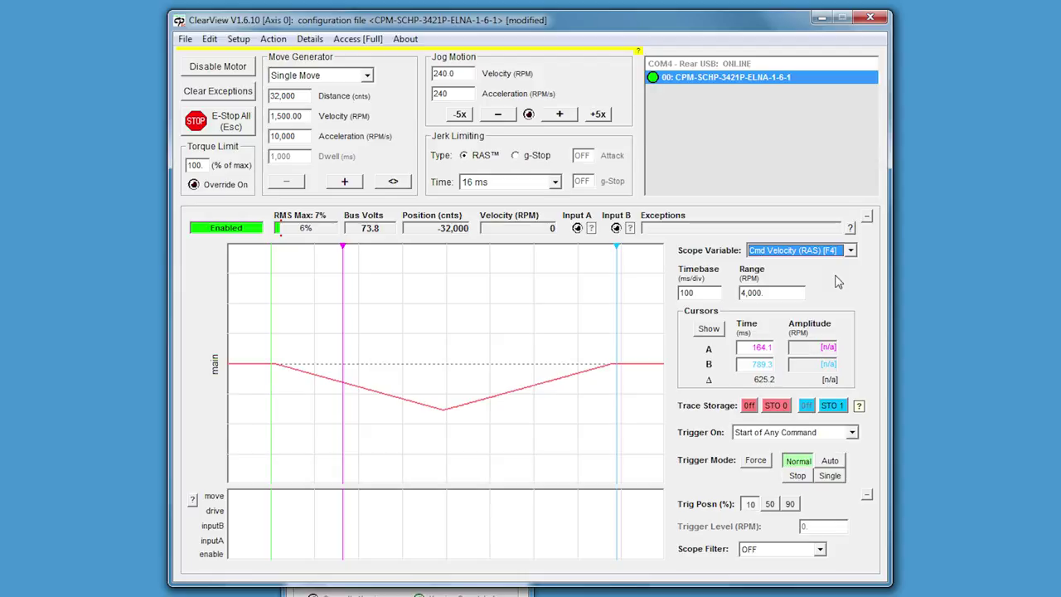
pyautogui.click(749, 406)
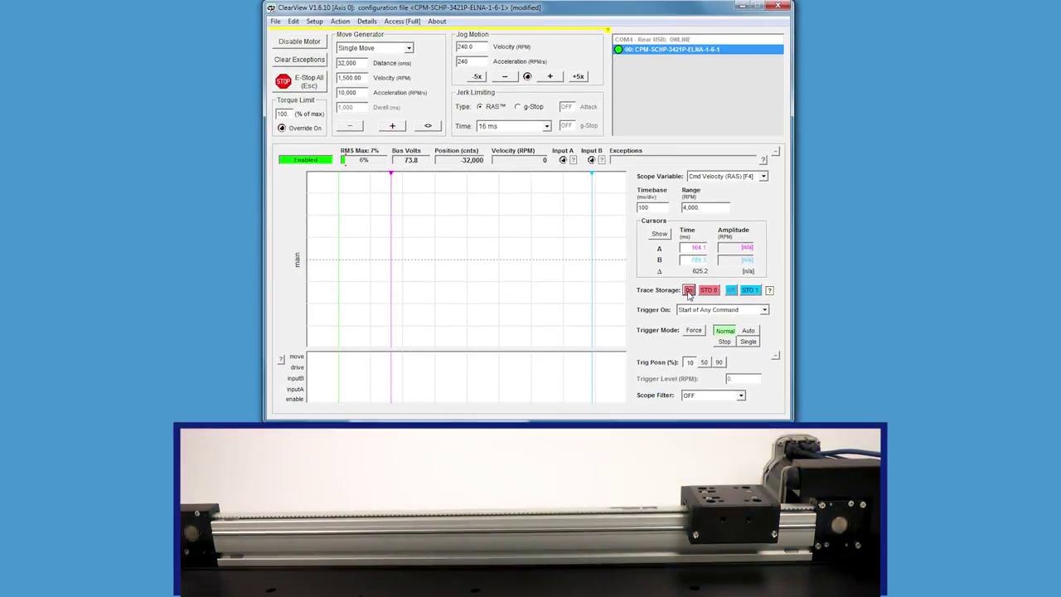
# Run the single move in the positive and negative directions and store the negative move's velocity trace in STO 0.
pyautogui.click(393, 125)
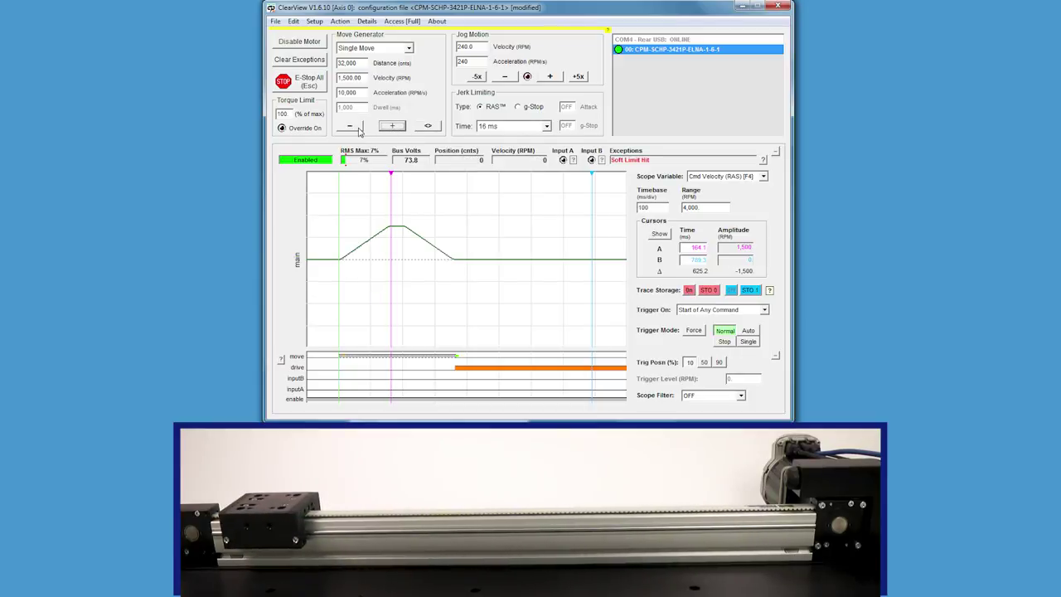
pyautogui.click(359, 128)
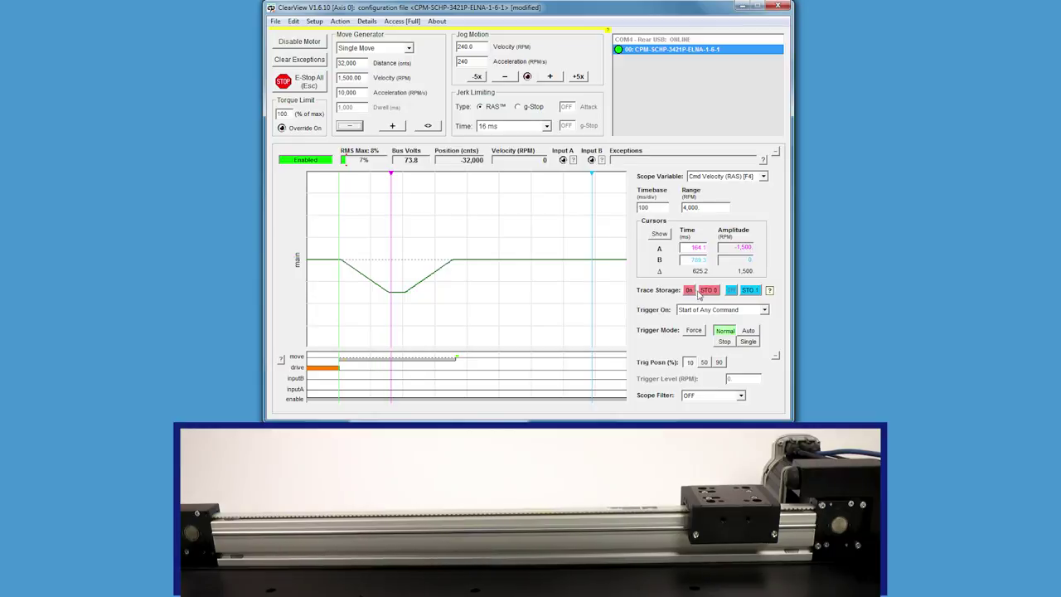
pyautogui.click(697, 292)
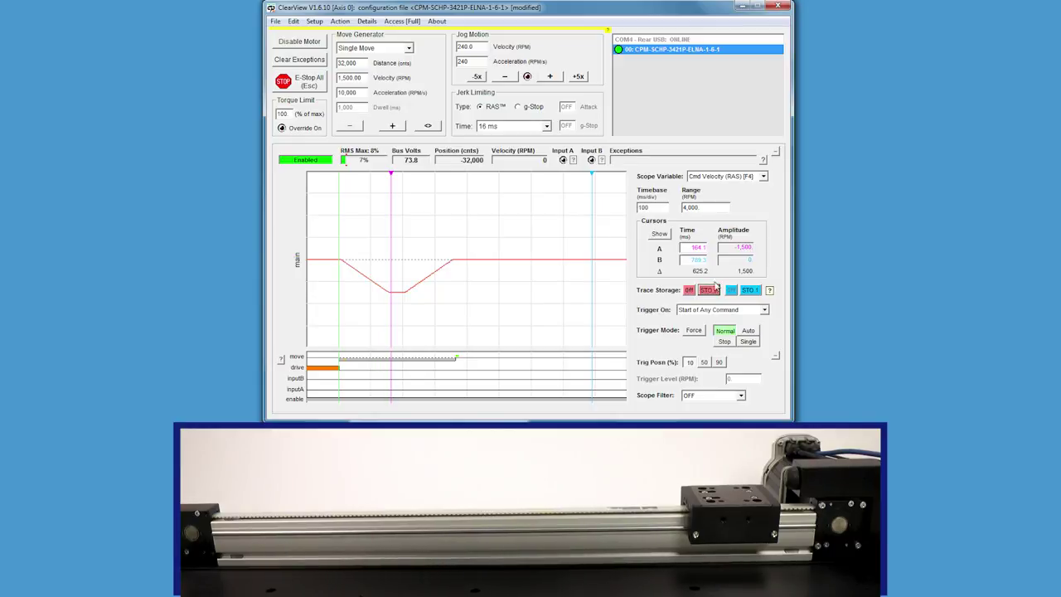
# Scope Actual Torque, Peak [F5] for the 1,500 RPM move in both directions, and move cursor A to about 94 ms.
pyautogui.click(764, 177)
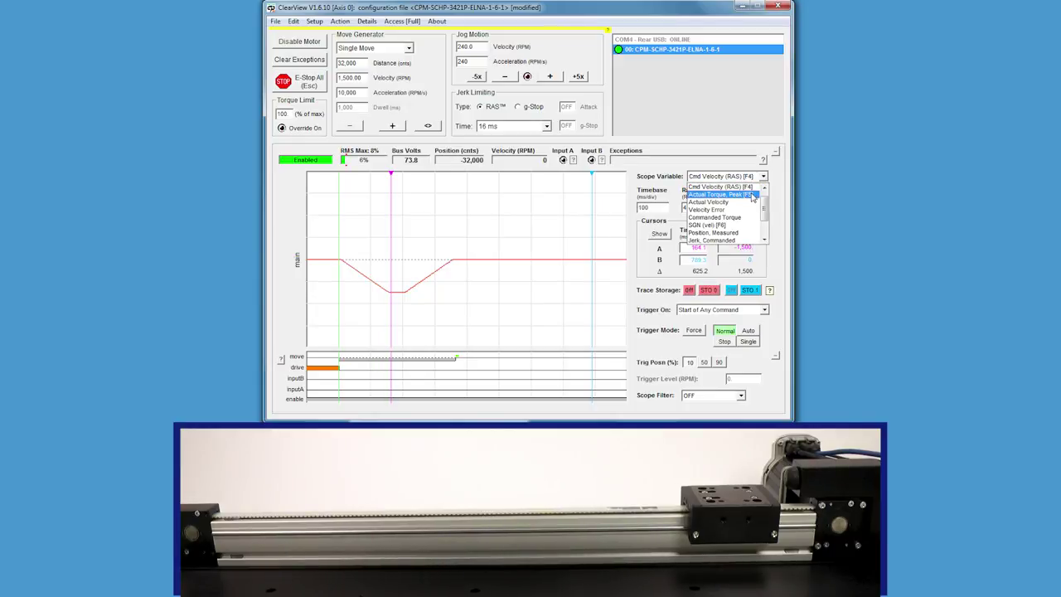
pyautogui.click(753, 195)
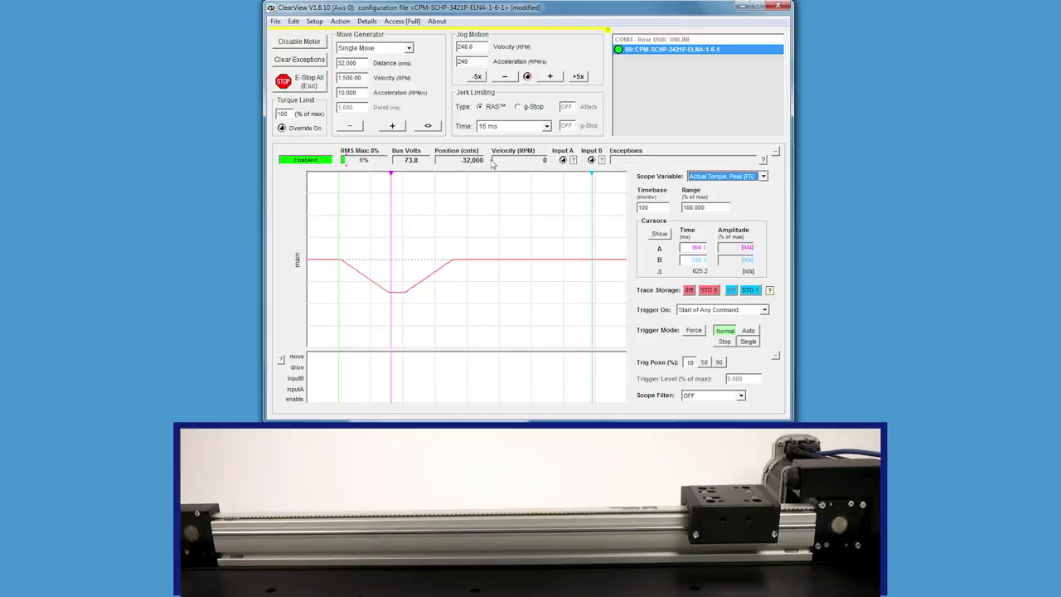
pyautogui.click(392, 129)
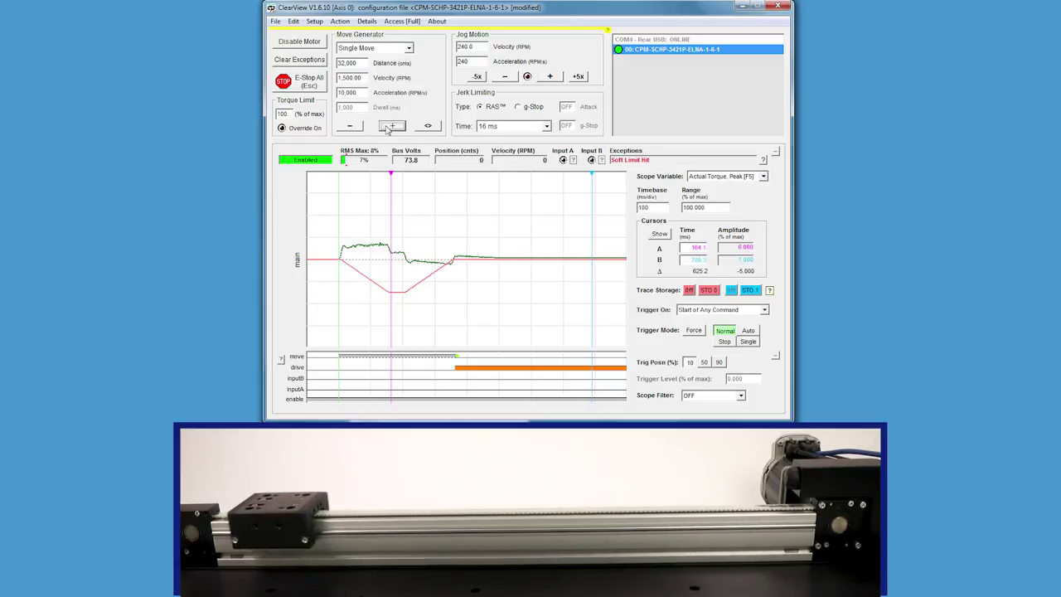
pyautogui.click(352, 130)
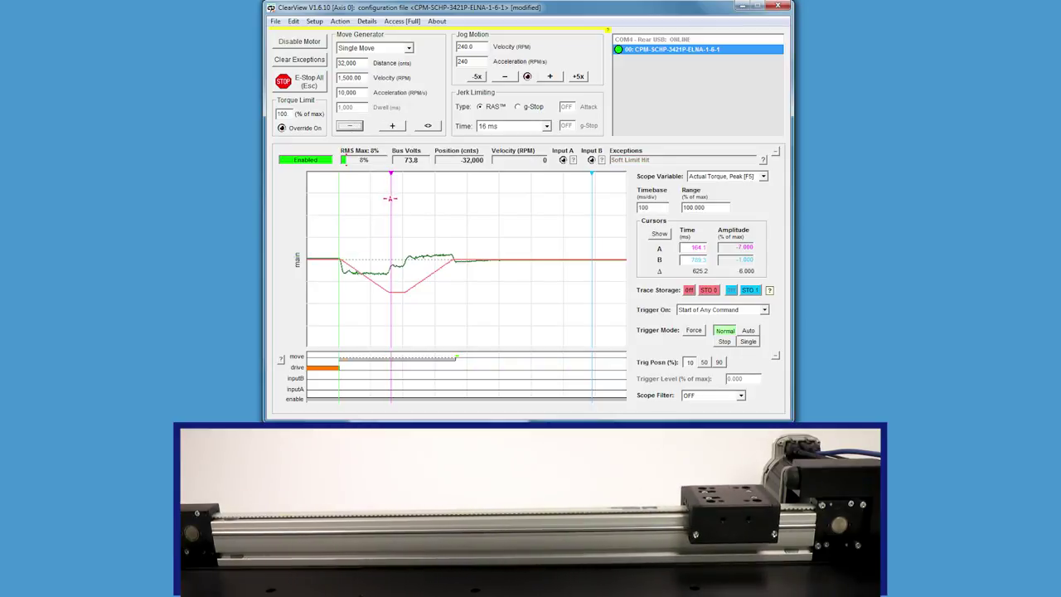
pyautogui.moveTo(390, 199); pyautogui.dragTo(368, 203)
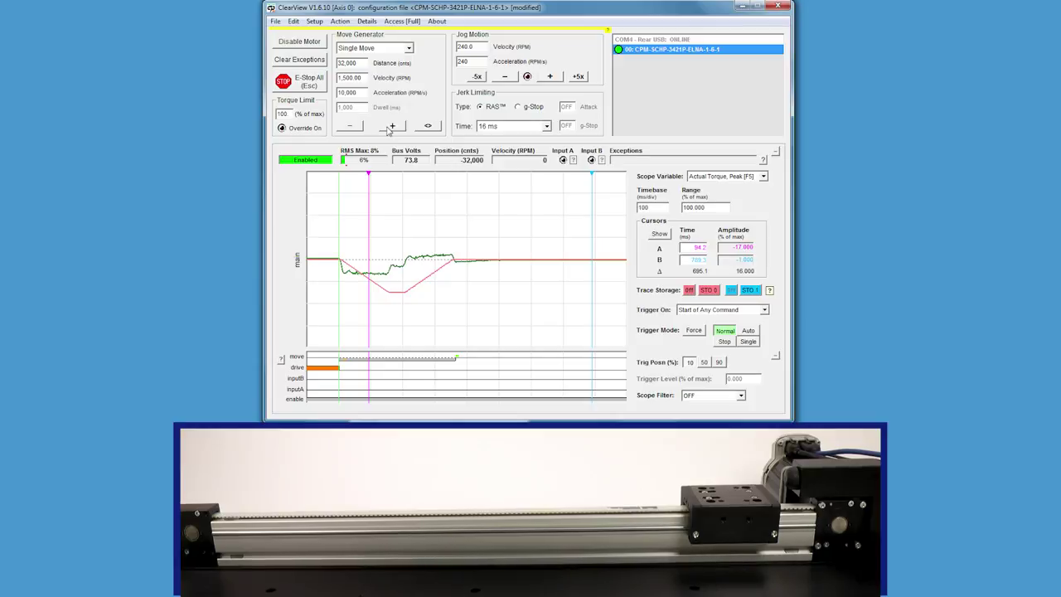
# Trigger E-Stop All after running a positive and a negative move, and clear the motor's exceptions.
pyautogui.click(392, 127)
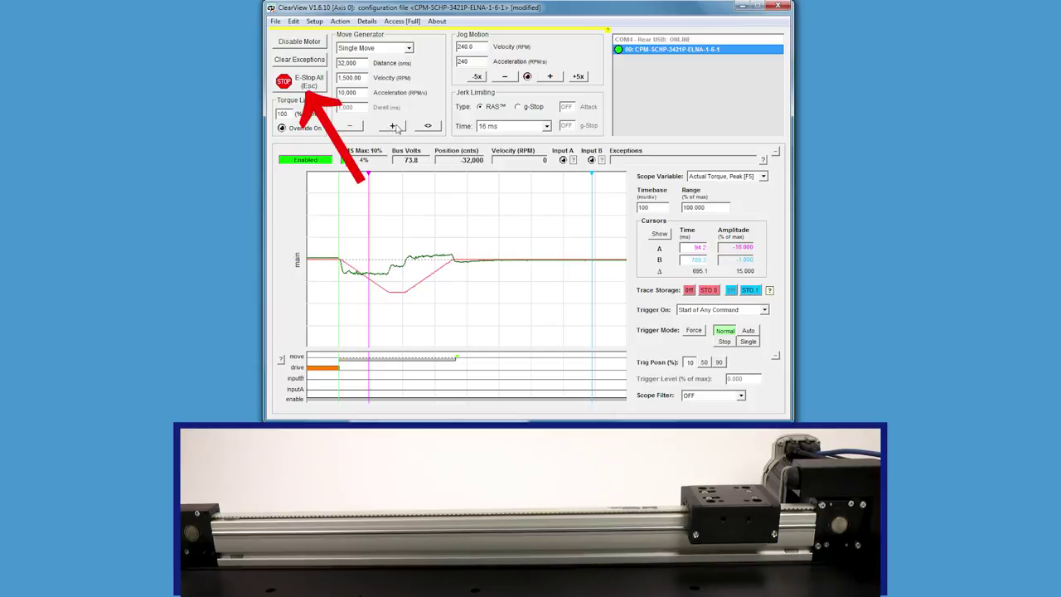
pyautogui.click(347, 125)
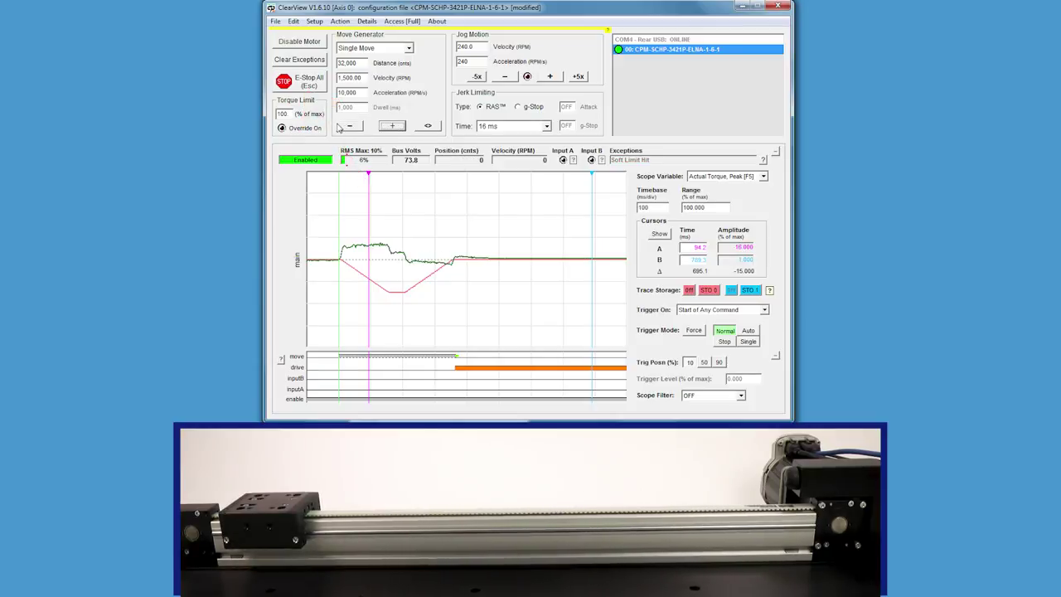
pyautogui.click(298, 82)
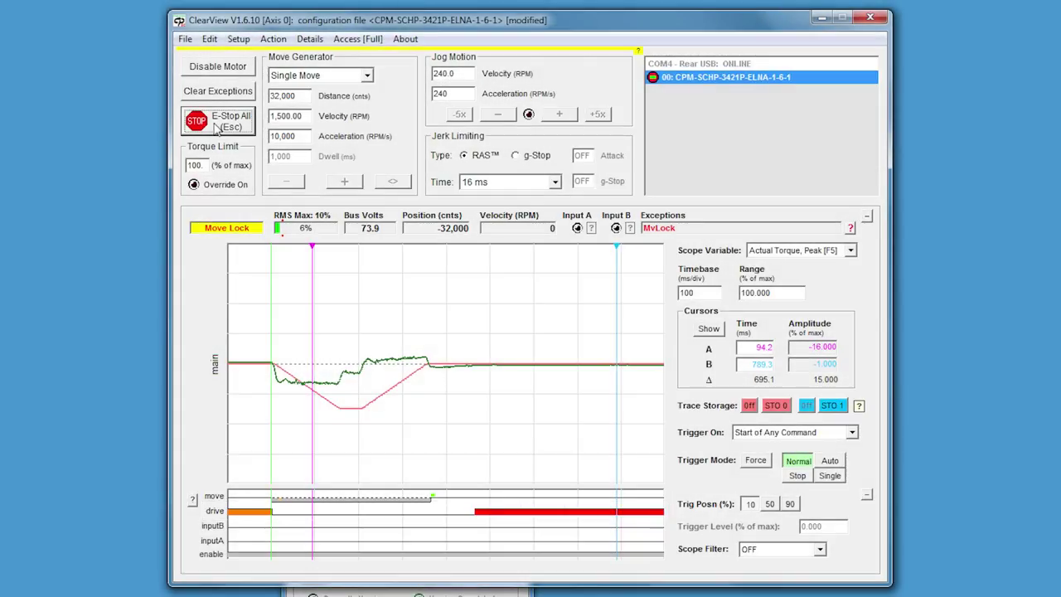
pyautogui.click(212, 98)
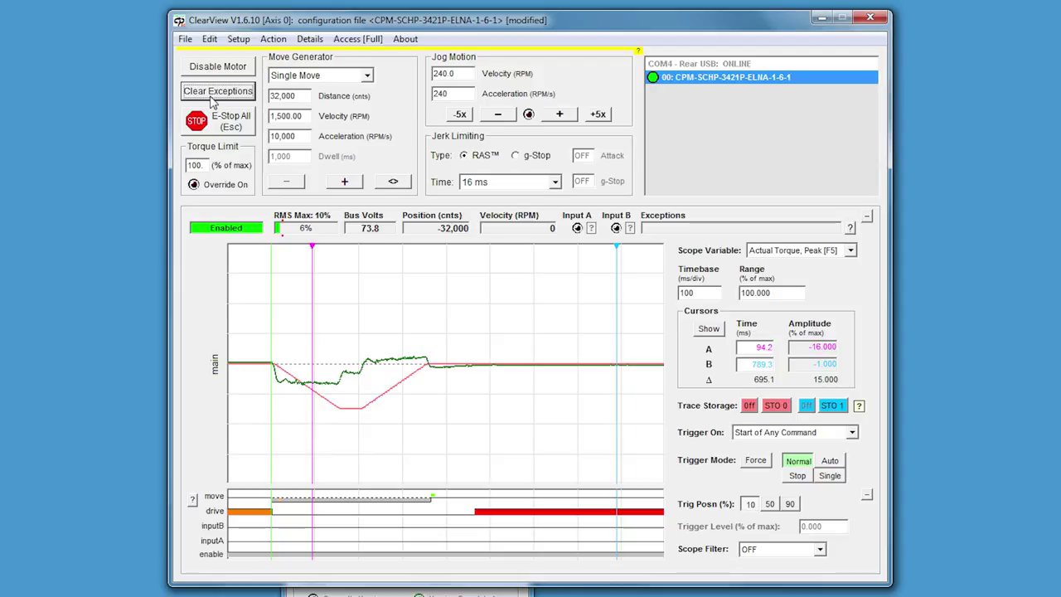
# Change the motor name in the Motor ID settings to CV Demo.
pyautogui.click(185, 39)
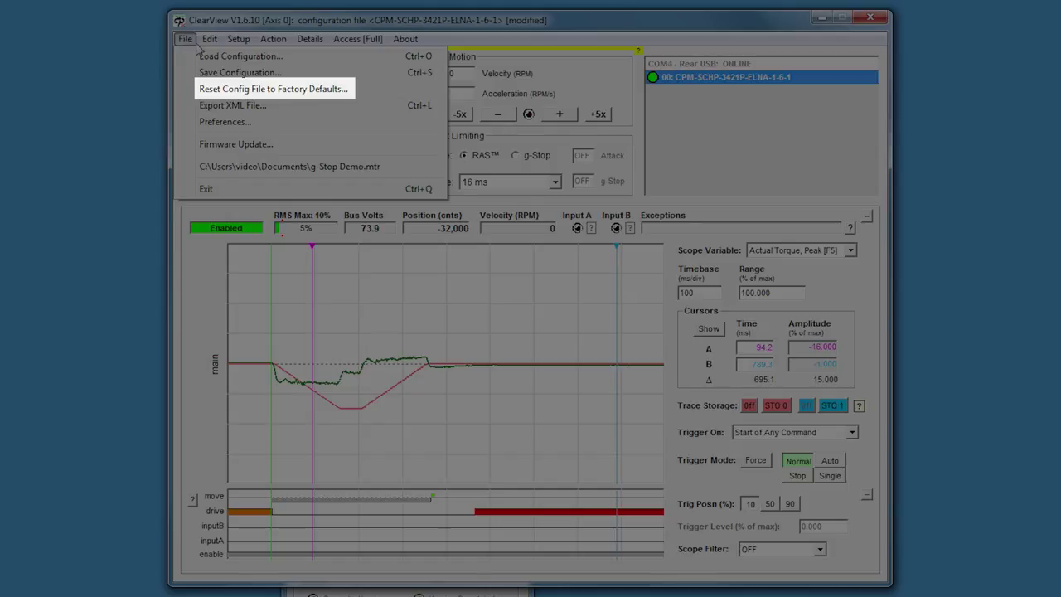
pyautogui.moveTo(210, 47)
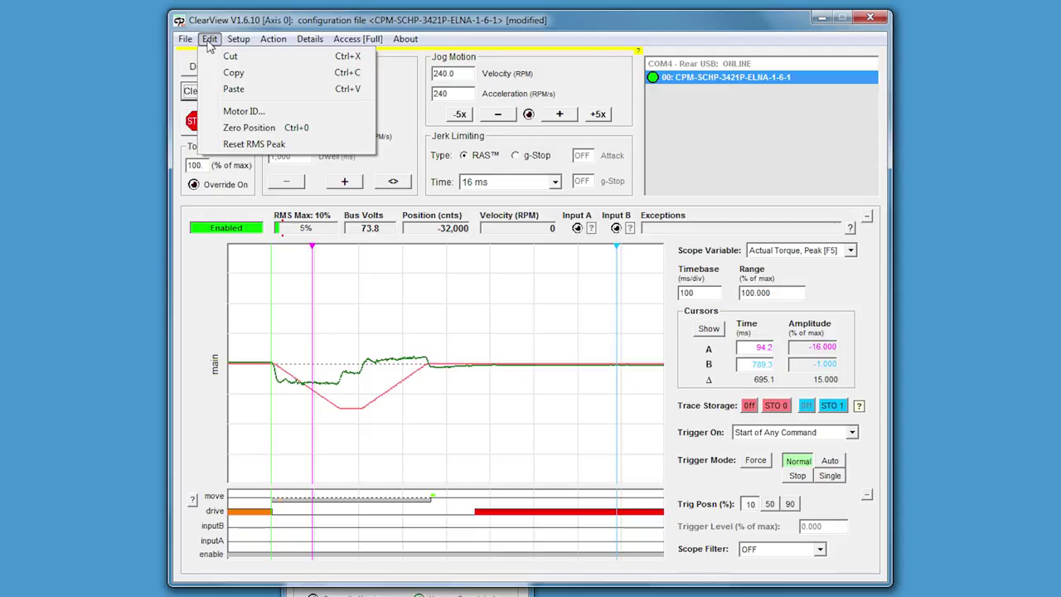
pyautogui.click(228, 111)
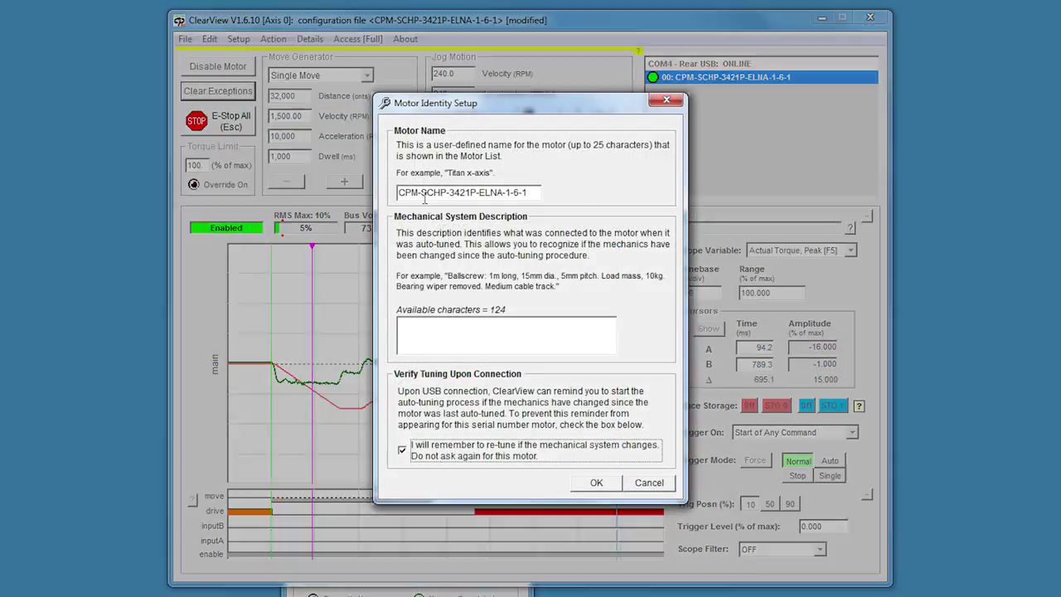
pyautogui.doubleClick(425, 194)
pyautogui.write('CV D')
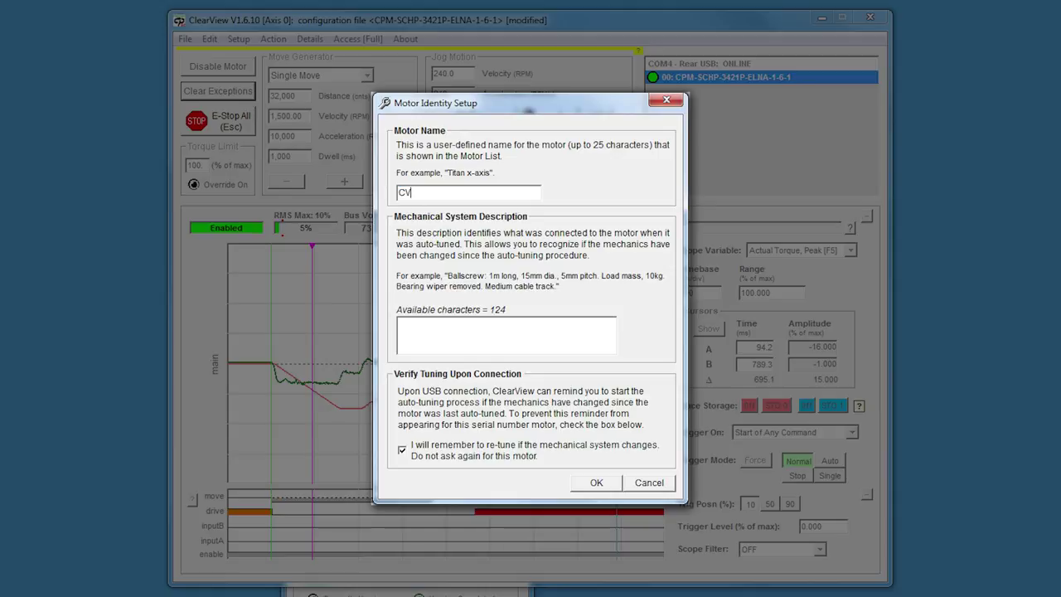
pyautogui.write('emo')
pyautogui.click(595, 484)
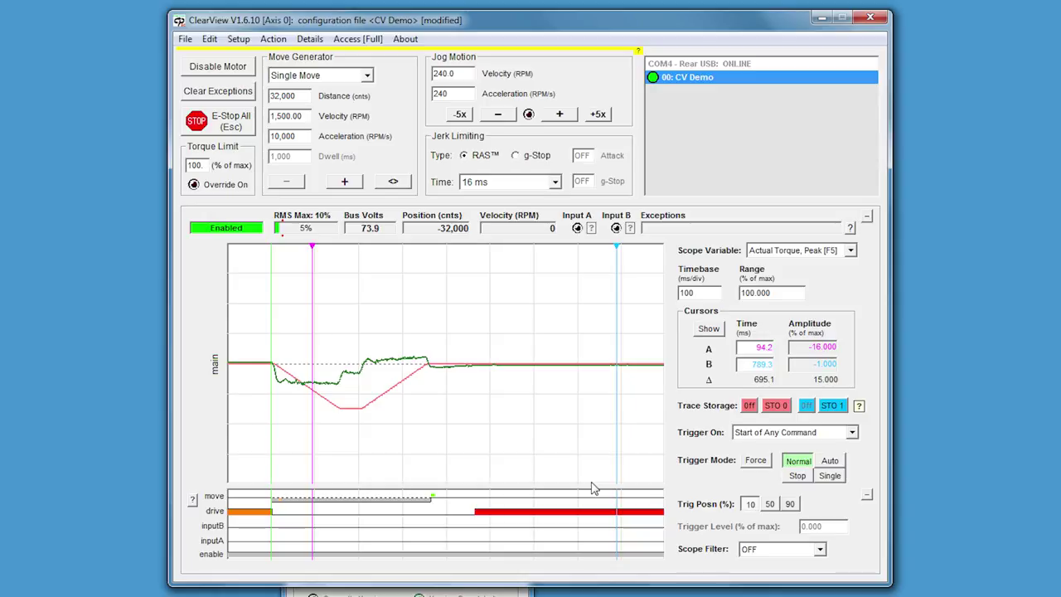
# Look through the available SDK help, system manual and about options.
pyautogui.click(405, 39)
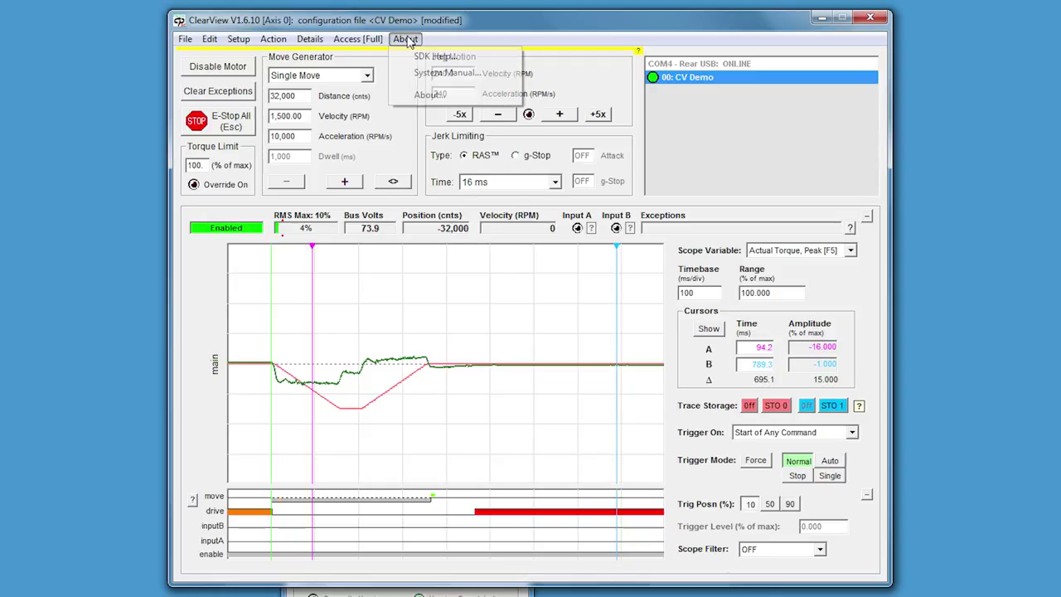